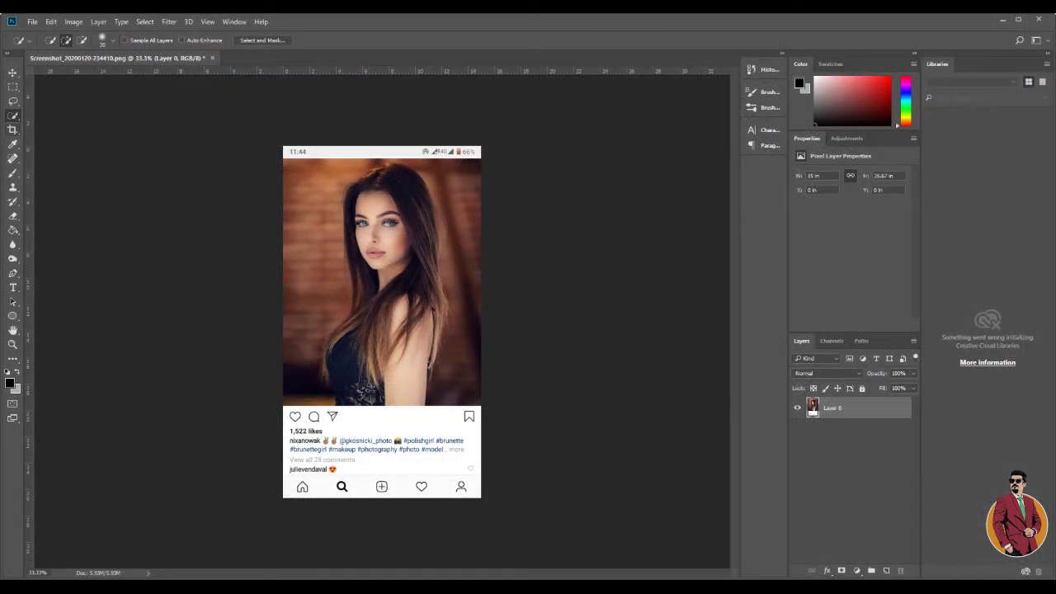
- Crop the screenshot to a 4:5 ratio, cutting off the status bar with the comments at the bottom
click(66, 41)
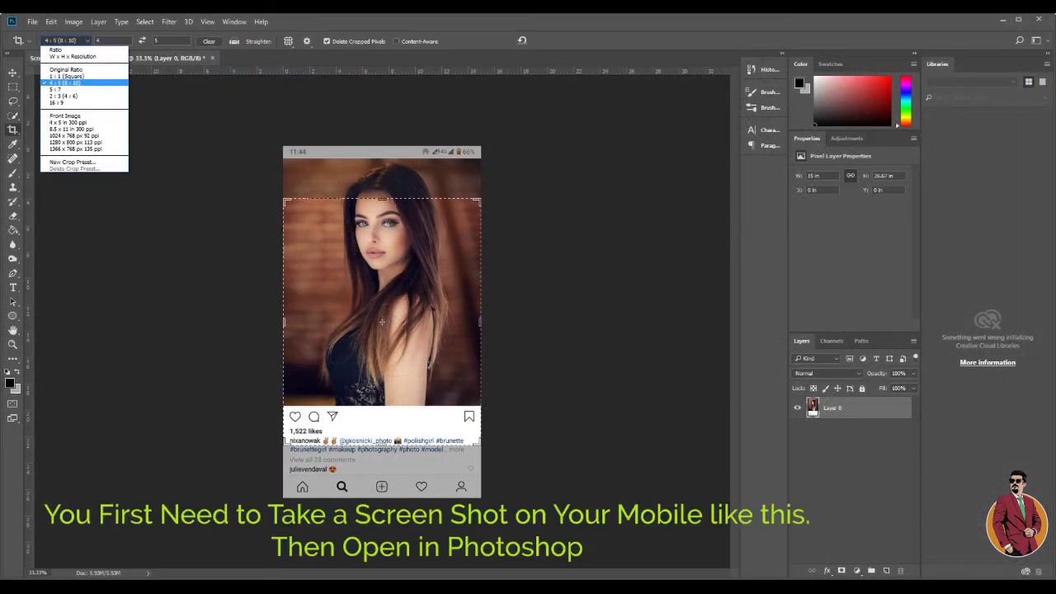
key(Up)
key(Up)
key(Up)
key(Up)
key(Return)
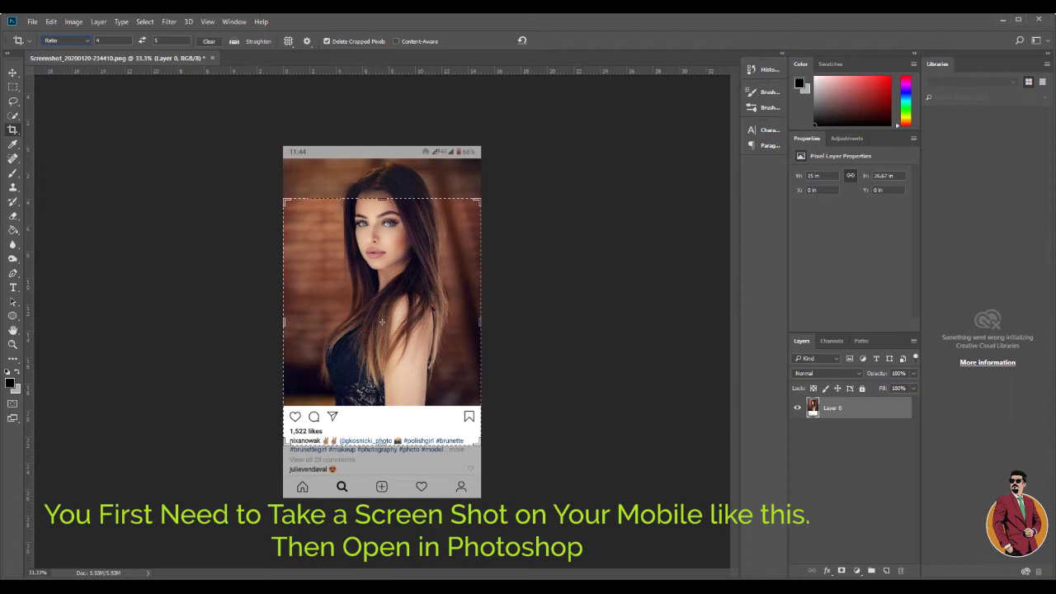
key(Tab)
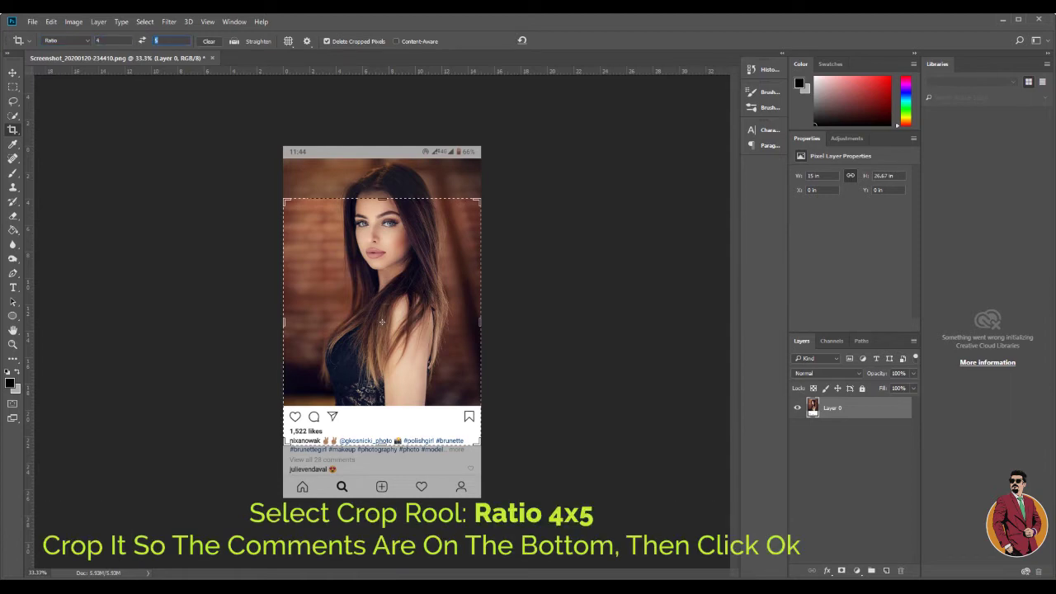
drag(382, 321, 428, 363)
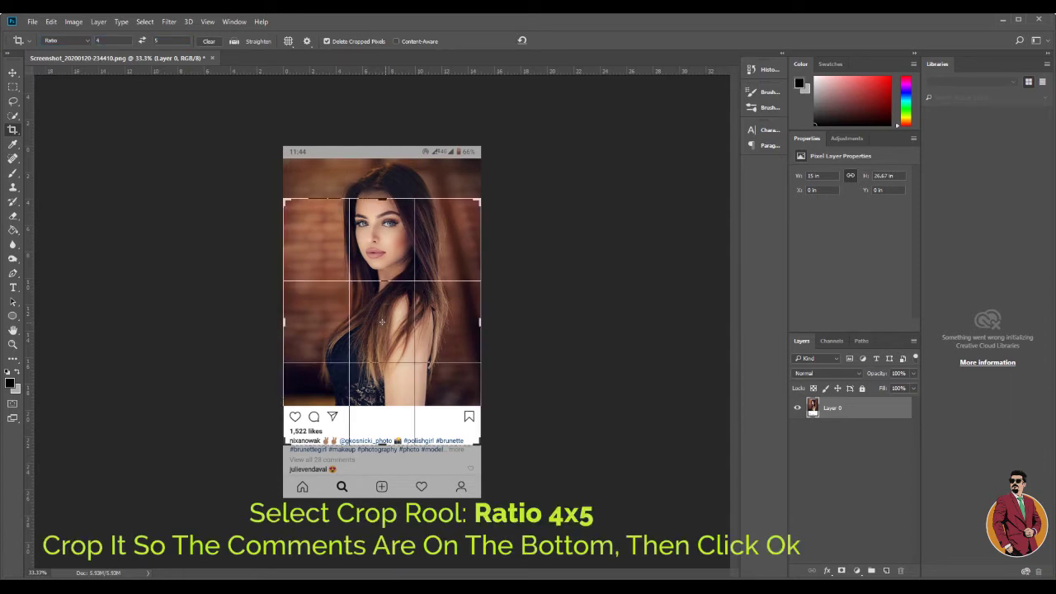
drag(397, 326, 402, 256)
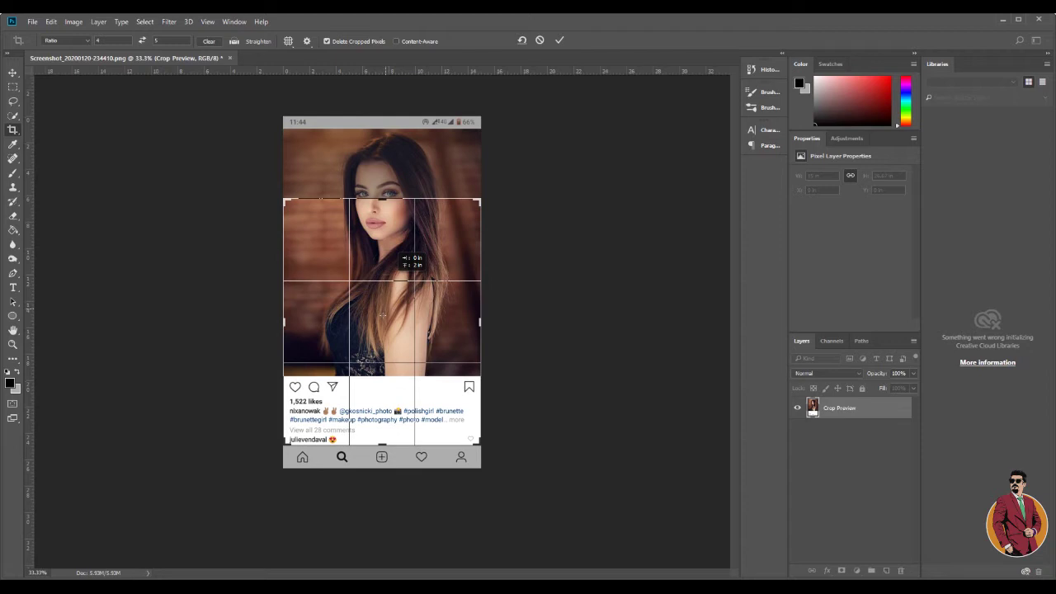
drag(402, 257, 401, 256)
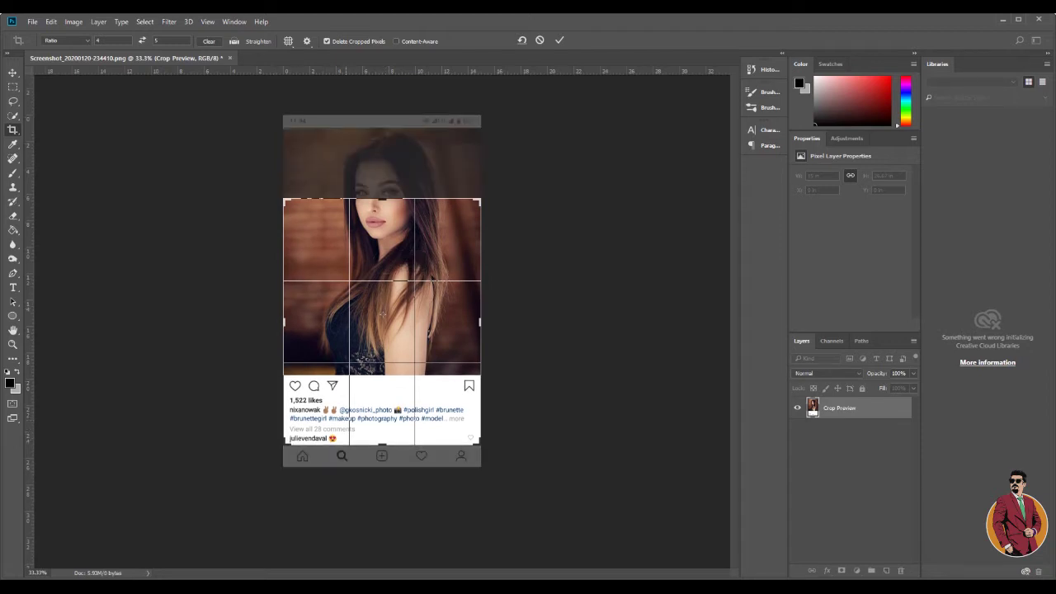
key(Return)
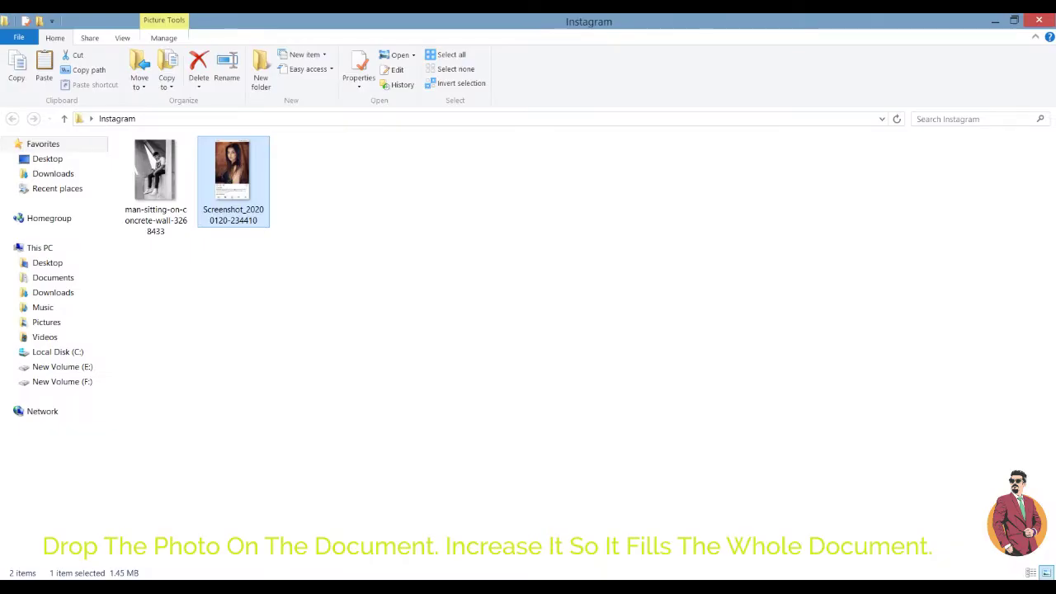
- Drop the man-sitting photo into the document and scale it to cover the whole canvas
mouse_move(155, 170)
mouse_down()
mouse_move(318, 541)
mouse_move(413, 578)
mouse_move(331, 255)
mouse_move(334, 309)
mouse_up()
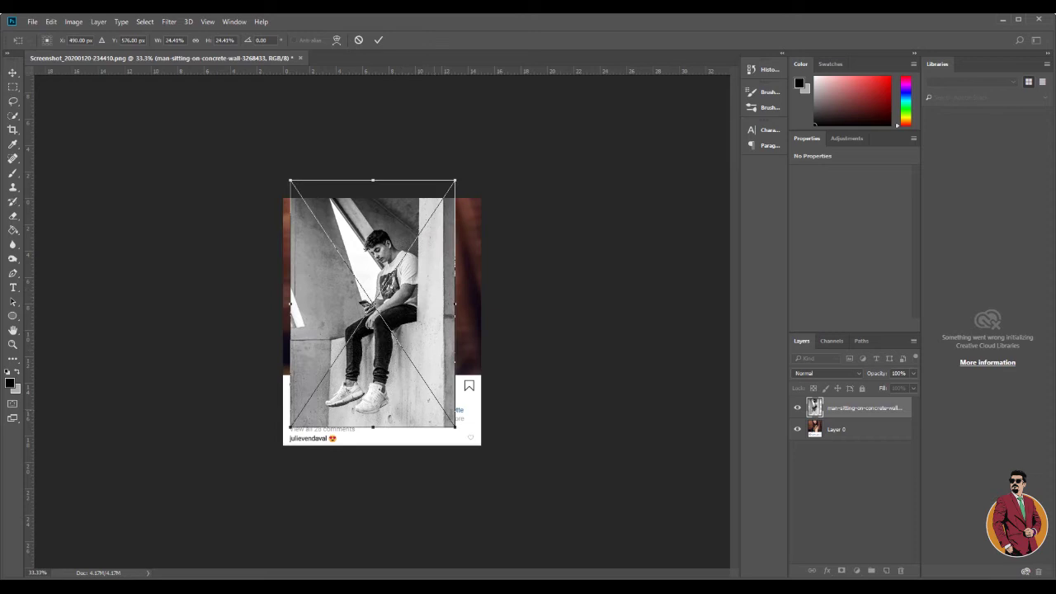
drag(454, 427, 487, 435)
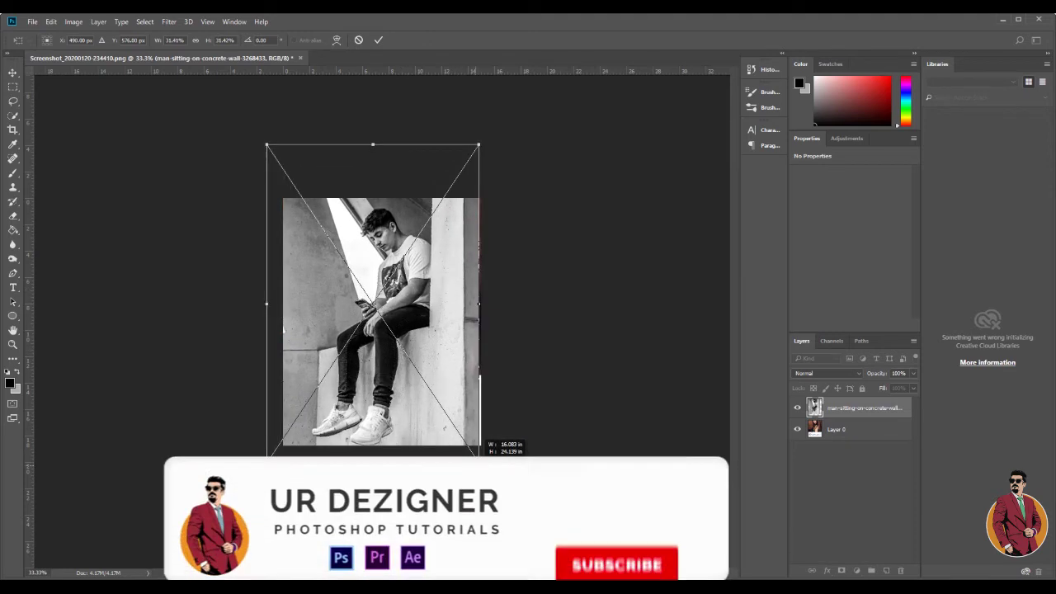
drag(372, 330, 373, 361)
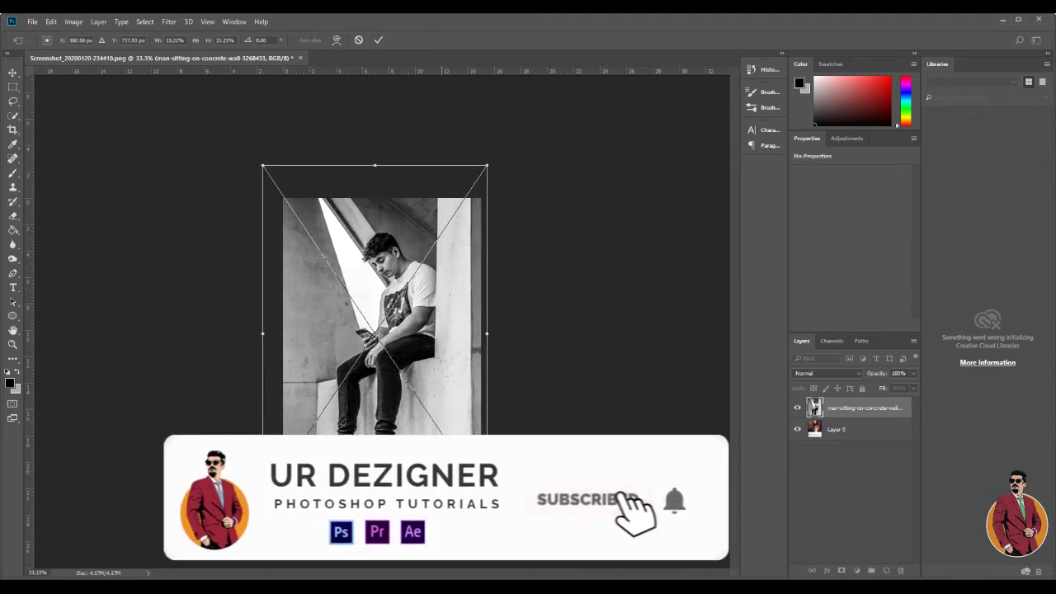
mouse_move(486, 164)
mouse_down()
mouse_move(476, 181)
mouse_move(483, 173)
mouse_up()
drag(463, 405, 476, 413)
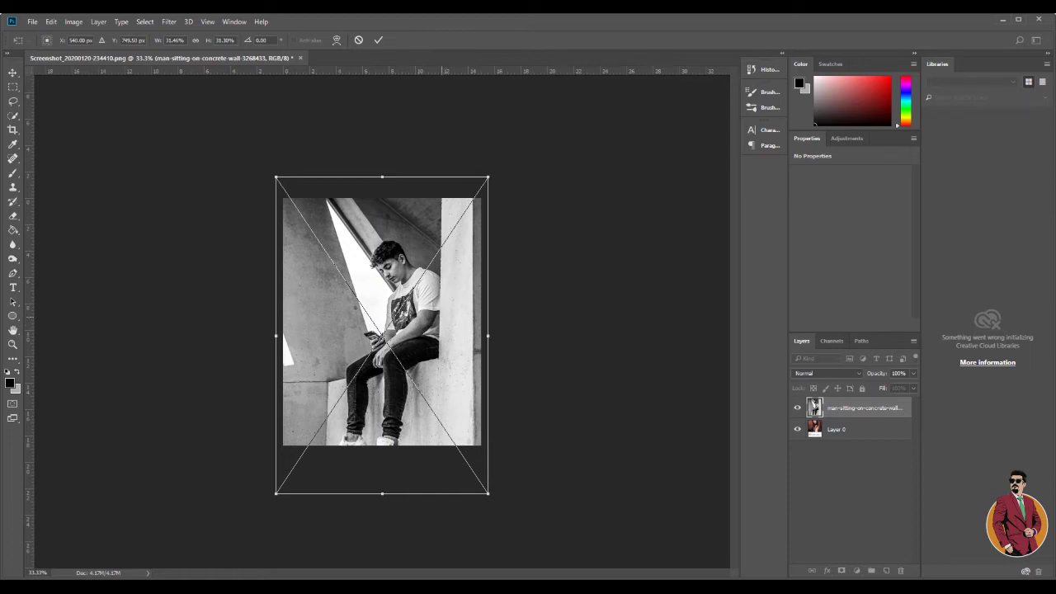
- Lower the man's photo to about 48% opacity and align it centred over the Instagram frame
click(913, 373)
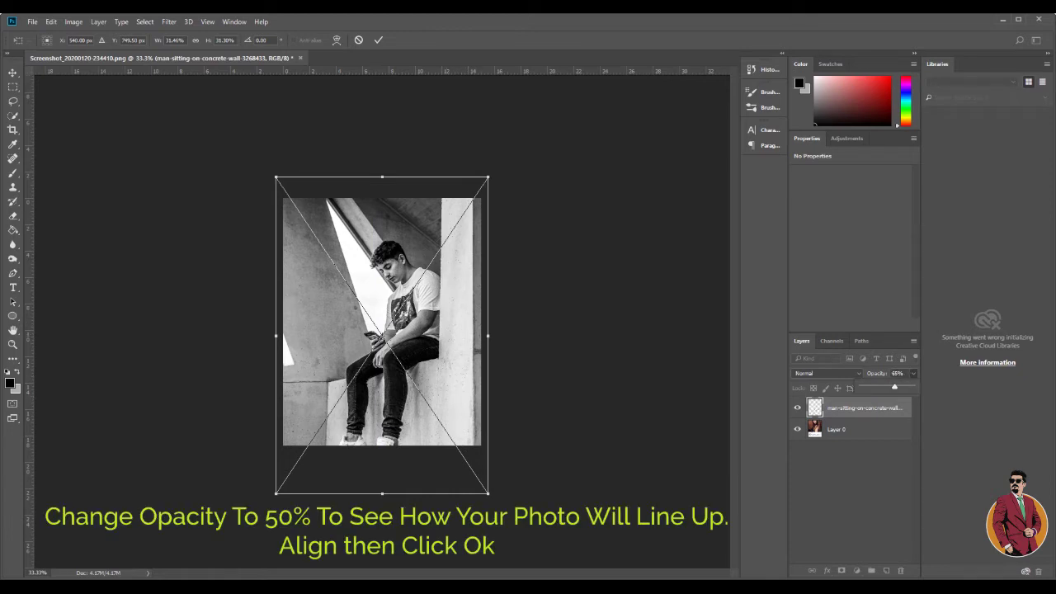
drag(897, 386, 885, 387)
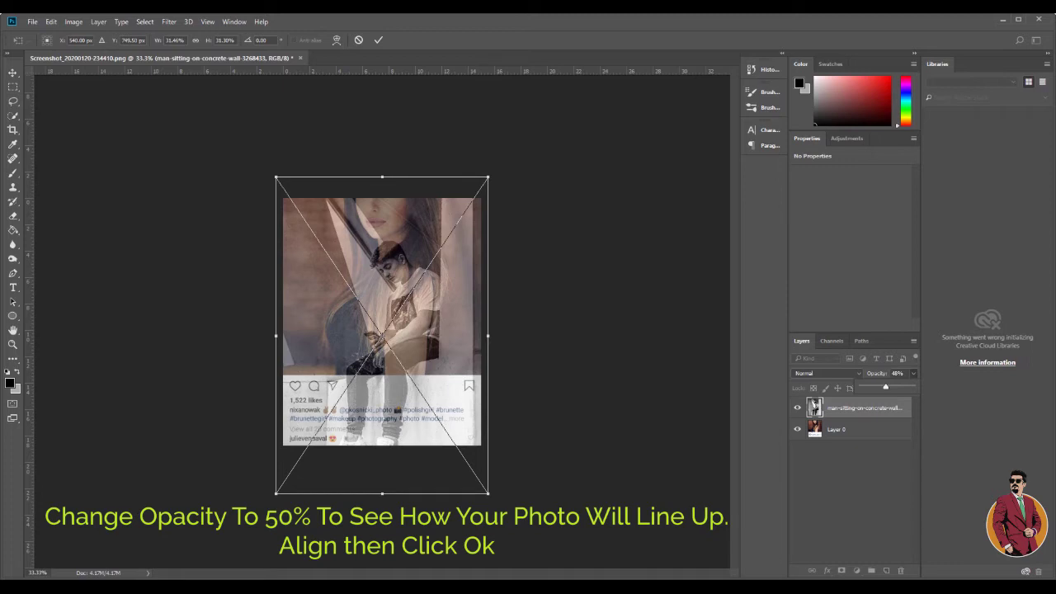
drag(488, 493, 495, 503)
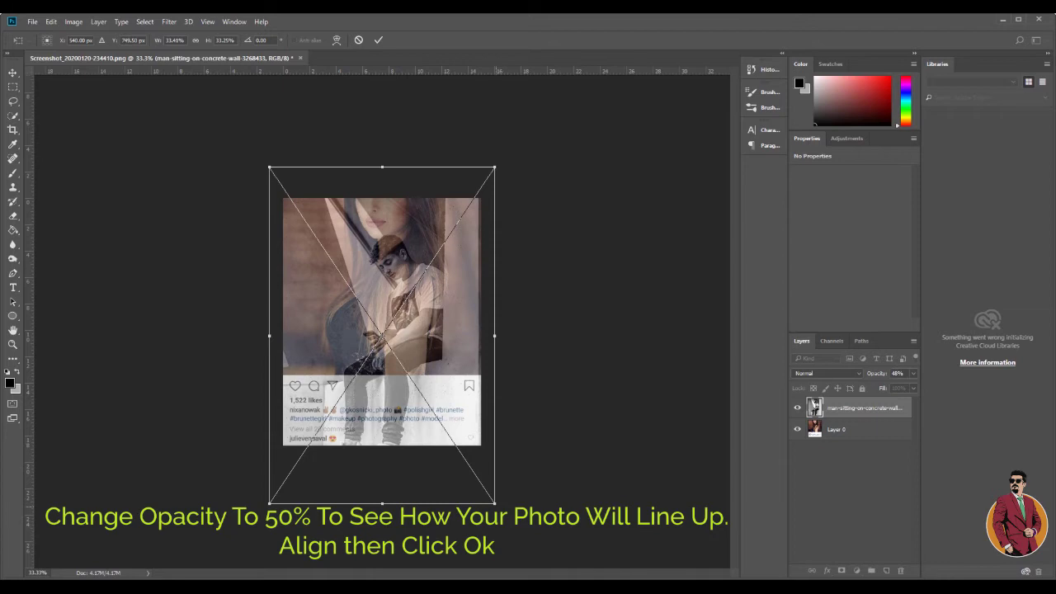
drag(495, 504, 487, 492)
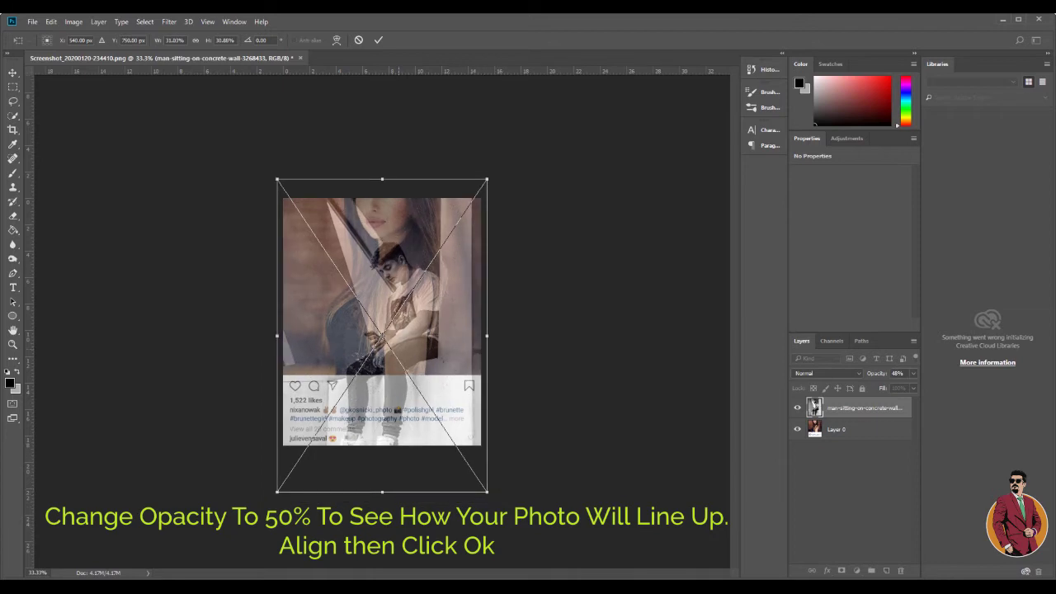
drag(411, 322, 416, 335)
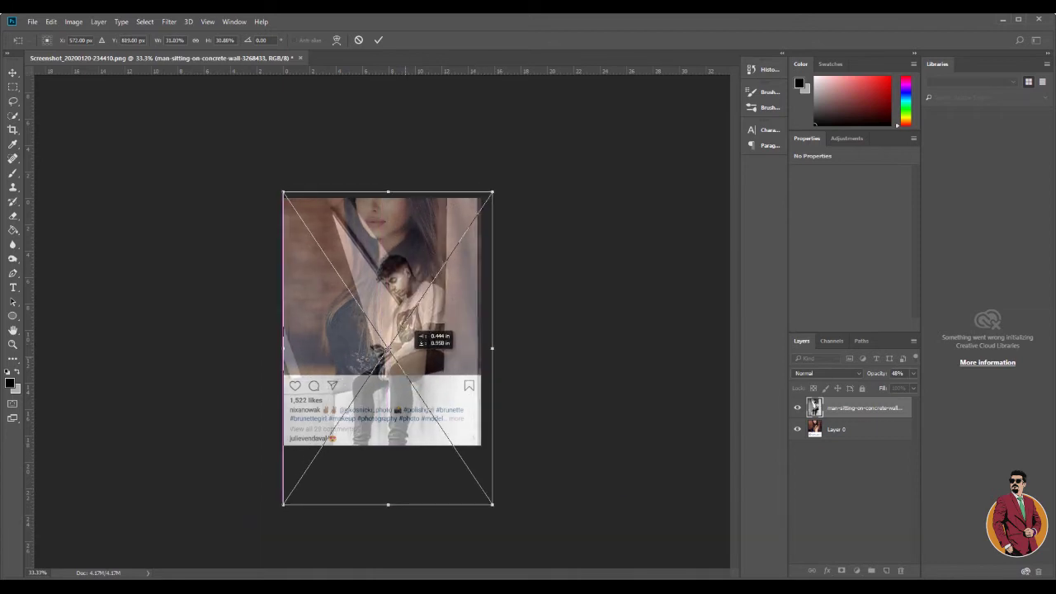
drag(416, 333, 412, 335)
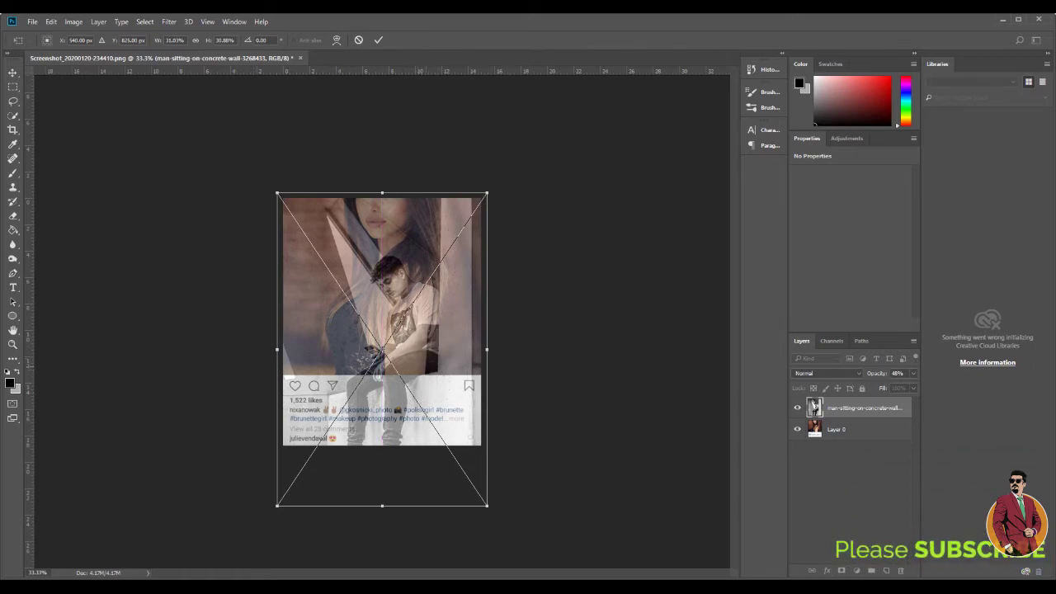
- Commit the photo's placement at 100% opacity and choose the Quick Selection tool
key(c)
drag(886, 387, 912, 387)
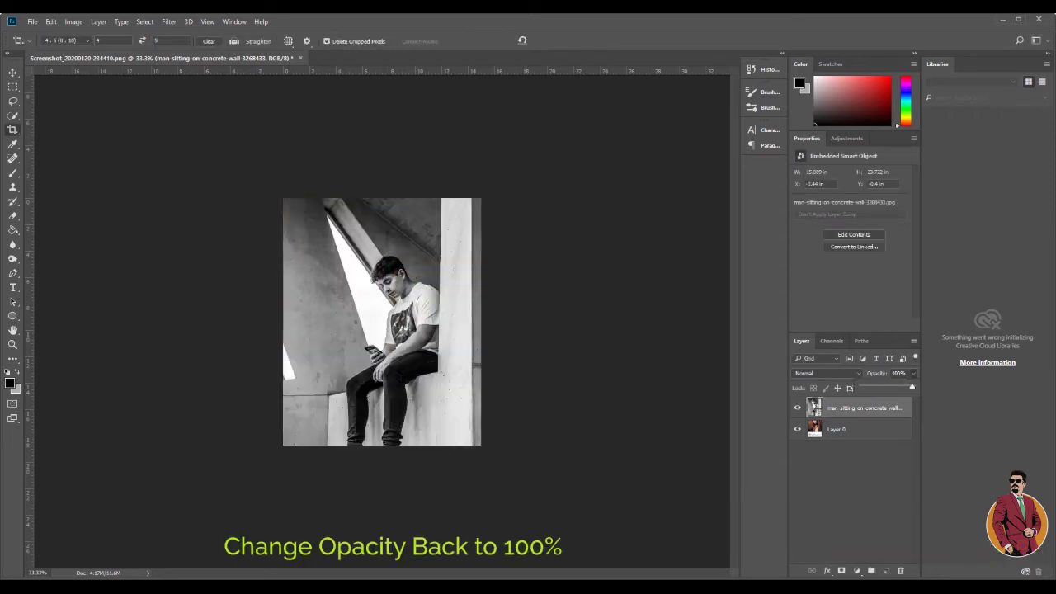
click(14, 115)
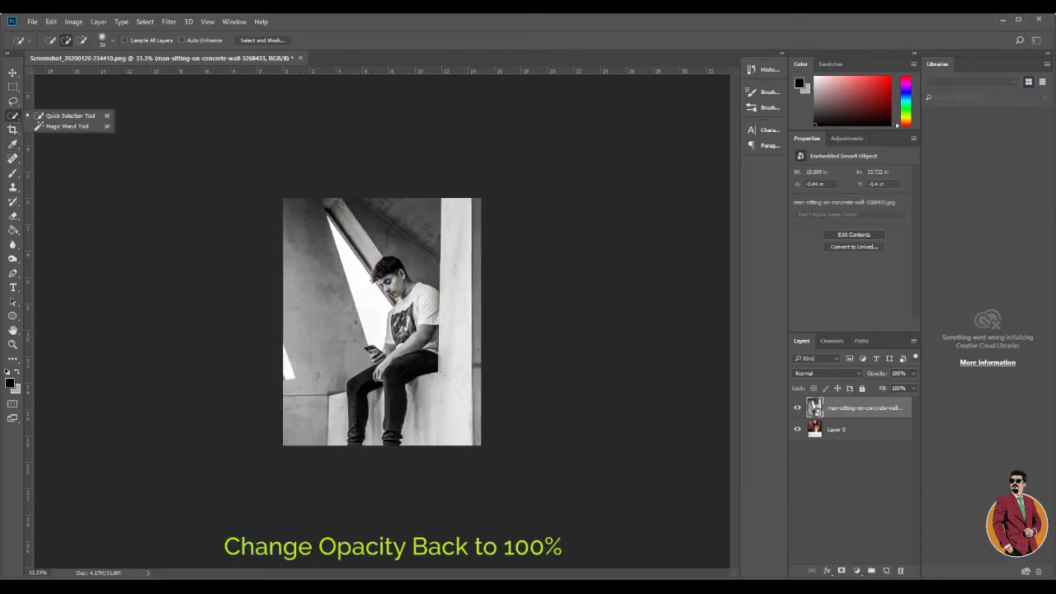
click(66, 115)
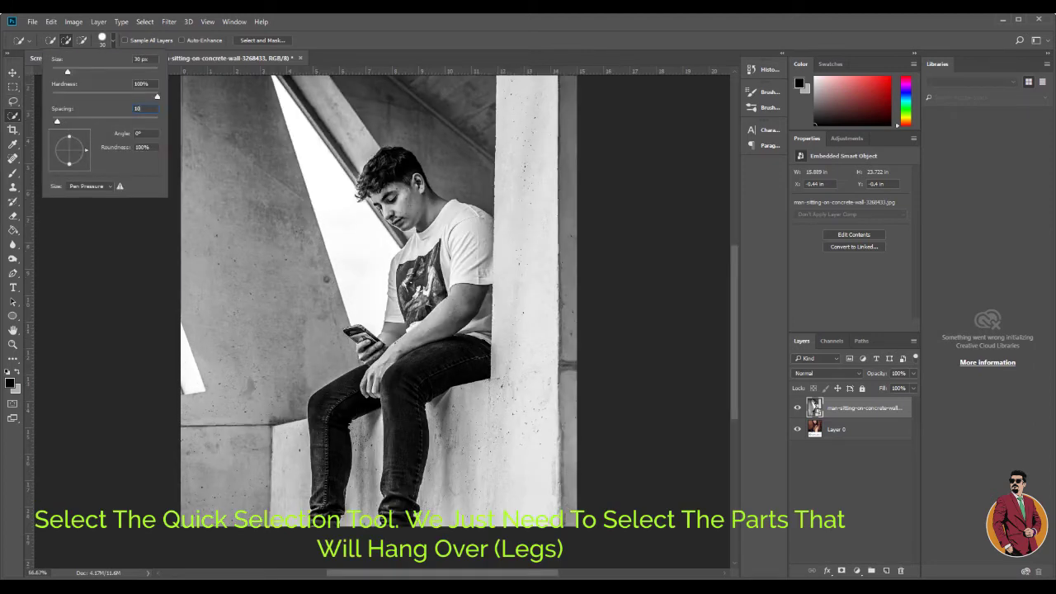
right_click(13, 114)
click(66, 115)
- Set the Quick Selection brush size to 50 px and select the man's legs
click(108, 40)
click(141, 59)
key(Up)
key(Up)
key(Up)
key(Down)
key(Down)
text(50)
click(140, 108)
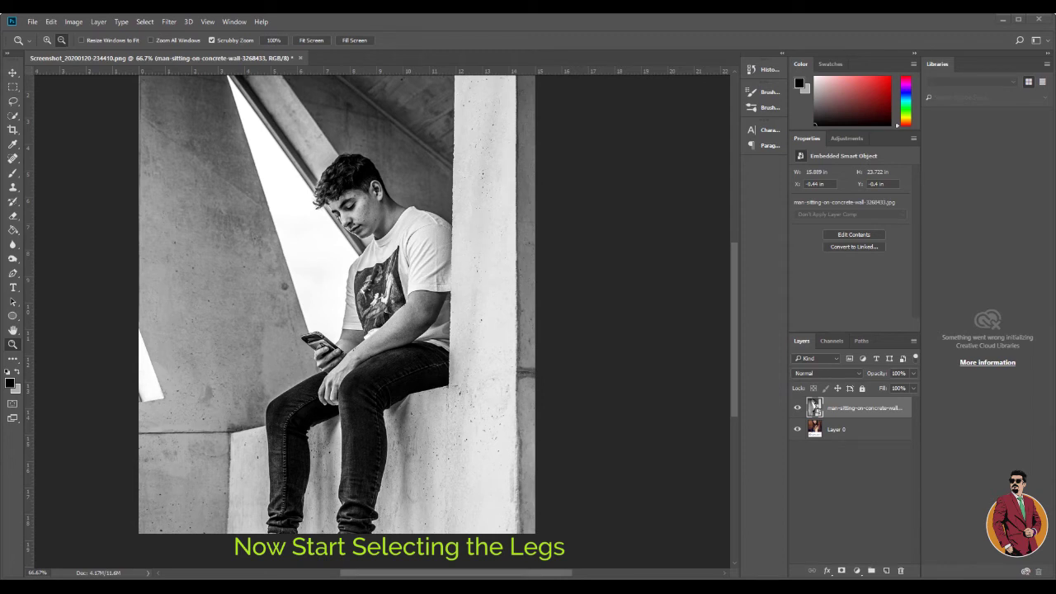
key(w)
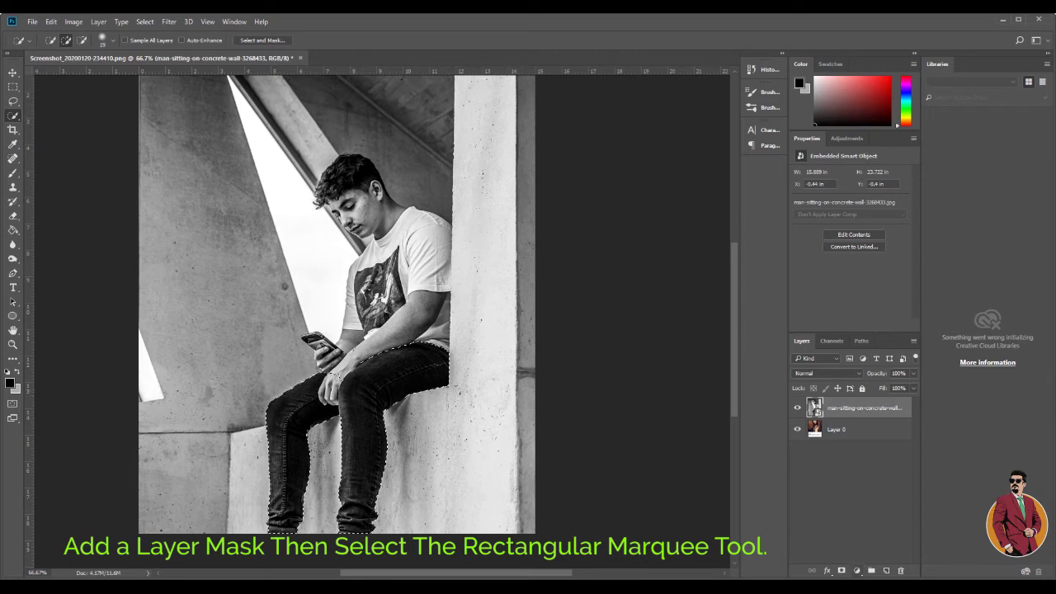
- Add a layer mask from the legs and draw a rectangular selection over the post's picture area
click(841, 570)
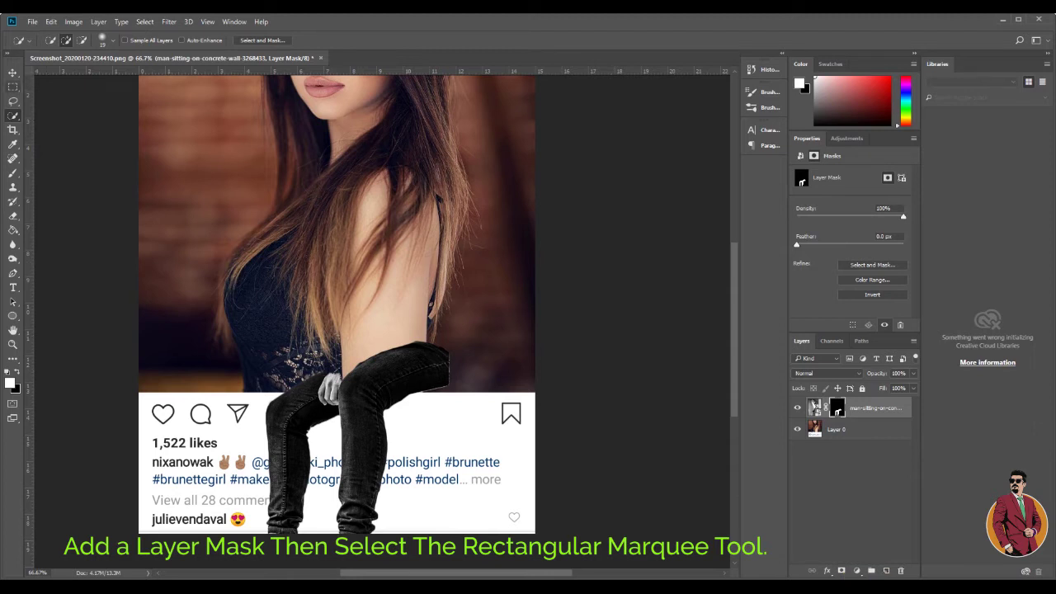
click(12, 86)
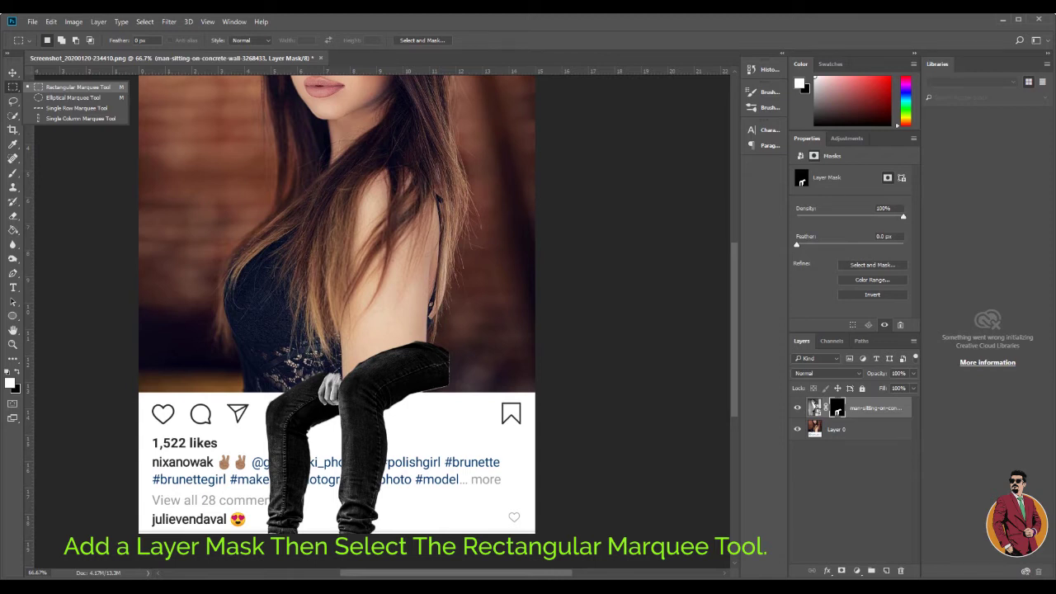
click(75, 86)
scroll(337, 322, up, 2)
scroll(337, 322, up, 2)
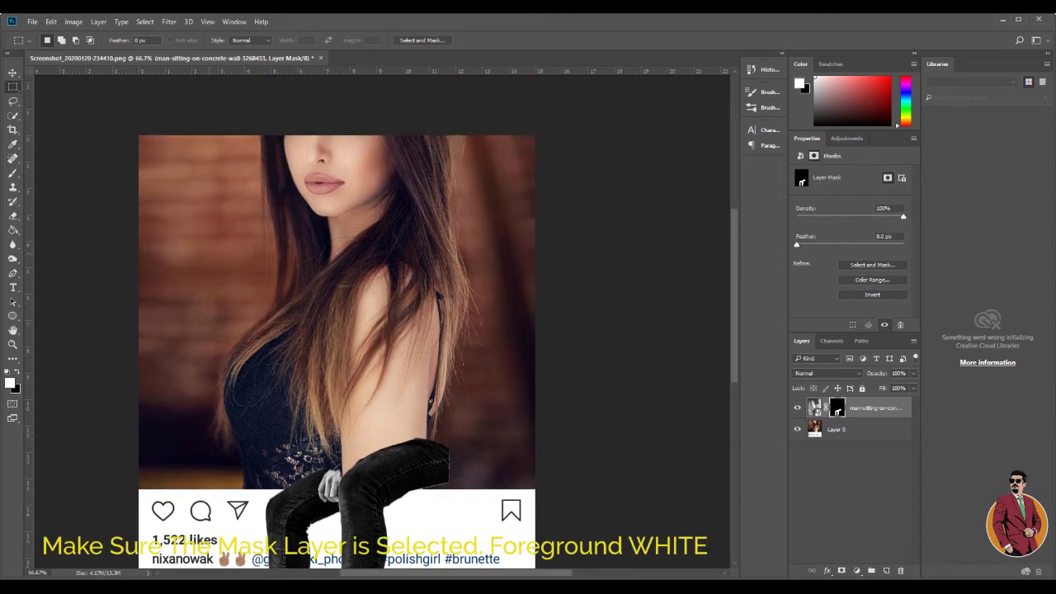
drag(138, 126, 534, 482)
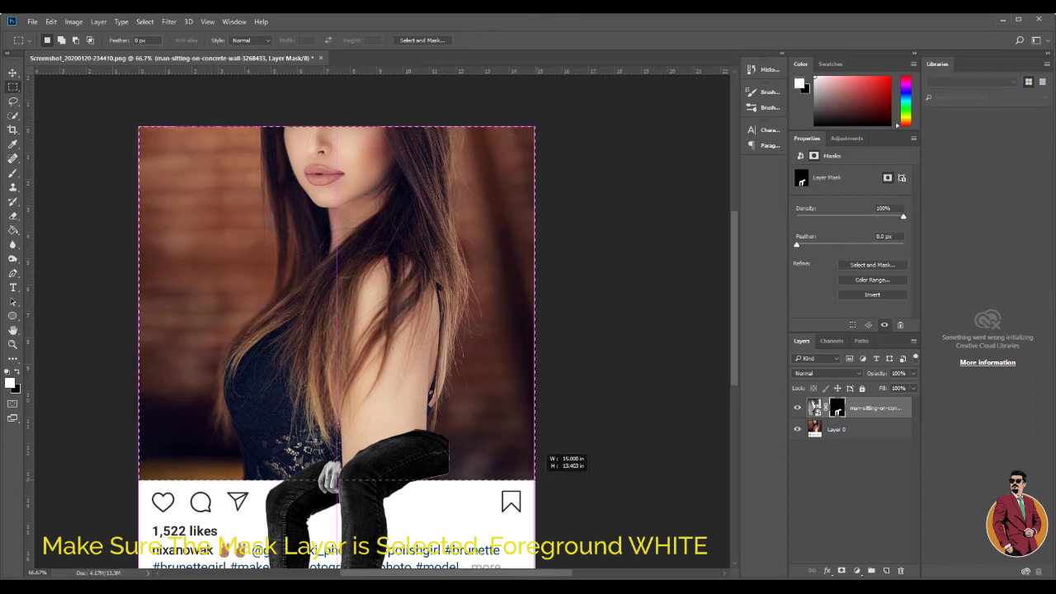
drag(534, 482, 534, 483)
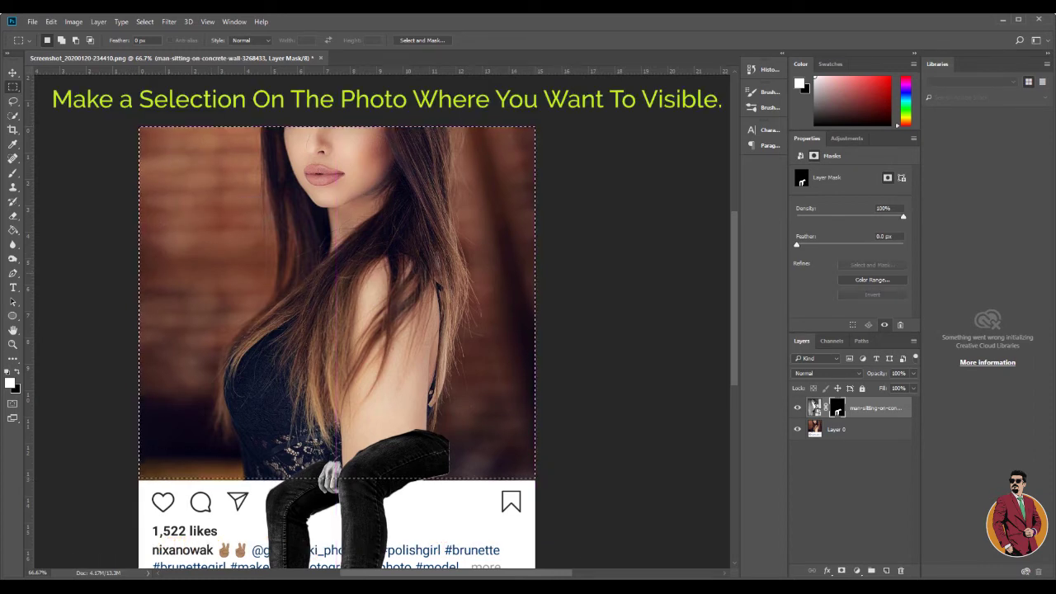
- Fill the selection on the mask with the white foreground colour and fit the post on screen
right_click(303, 272)
click(330, 443)
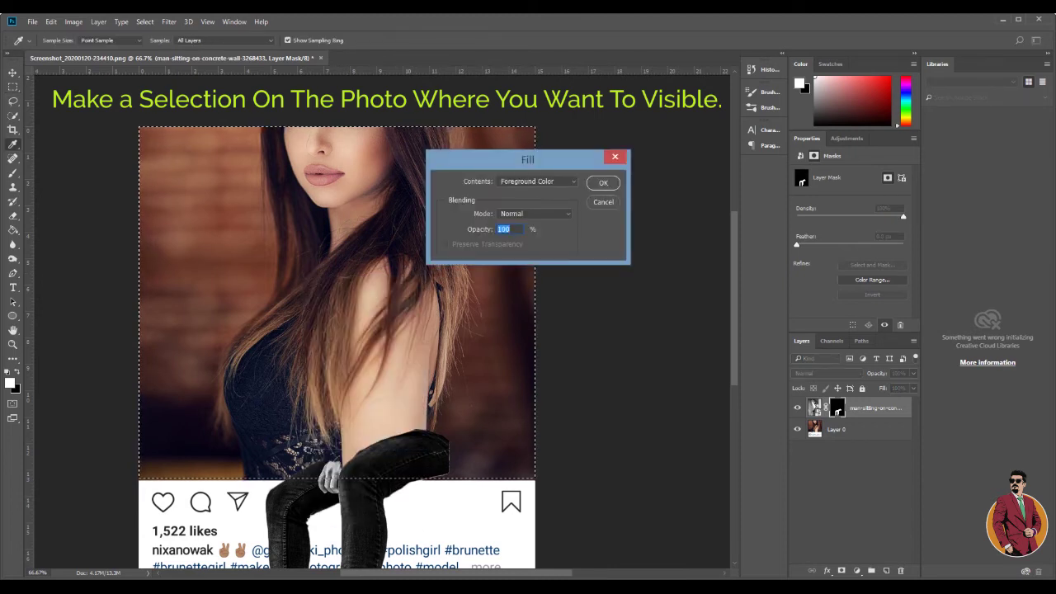
click(537, 181)
click(528, 190)
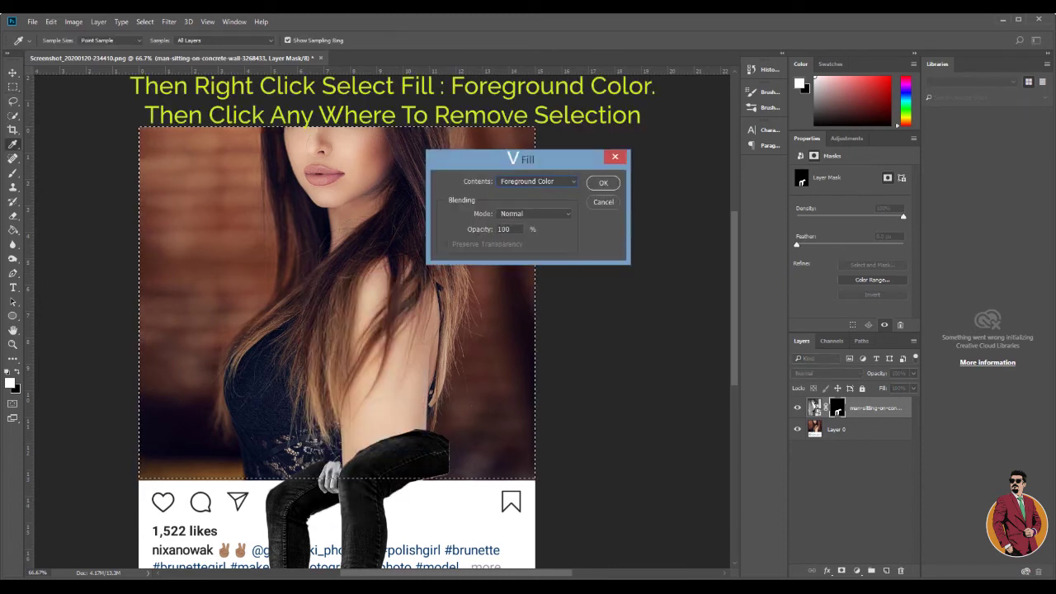
click(603, 182)
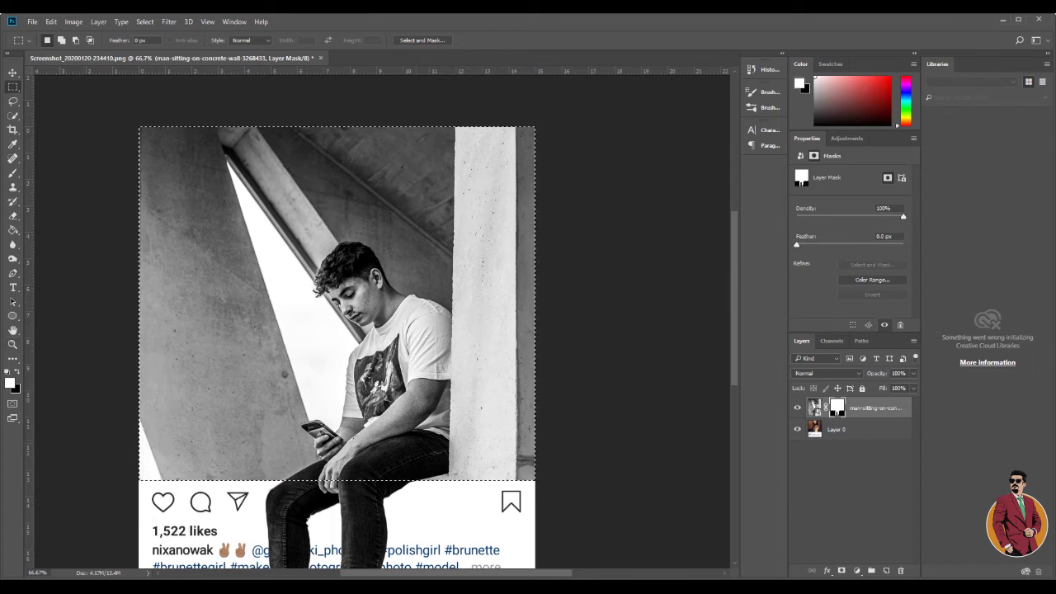
key(ctrl+0)
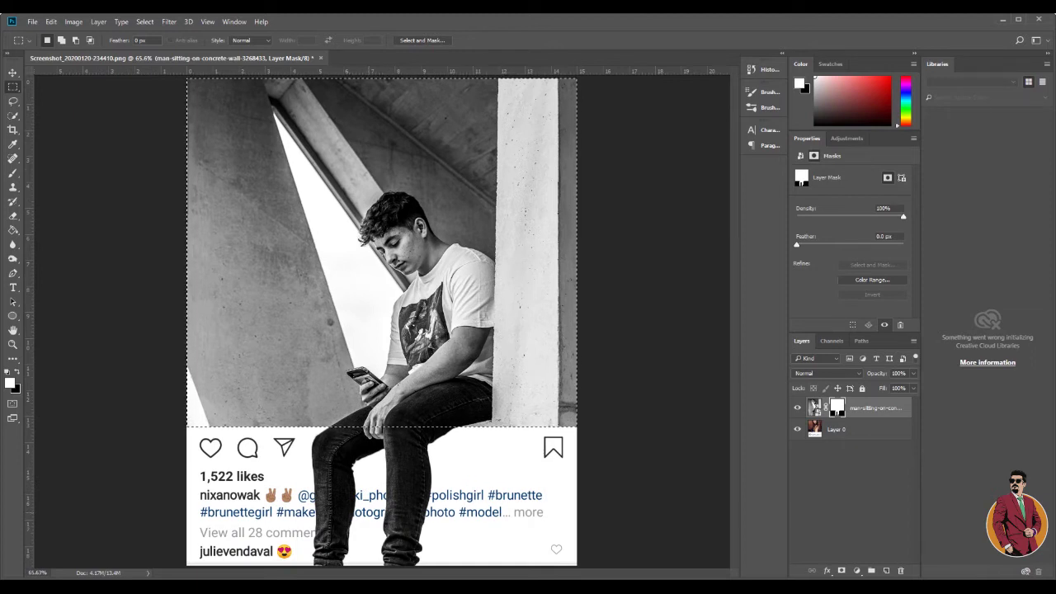
- Enable a Drop Shadow on the man's layer using the Multiply blend mode
right_click(895, 407)
click(639, 91)
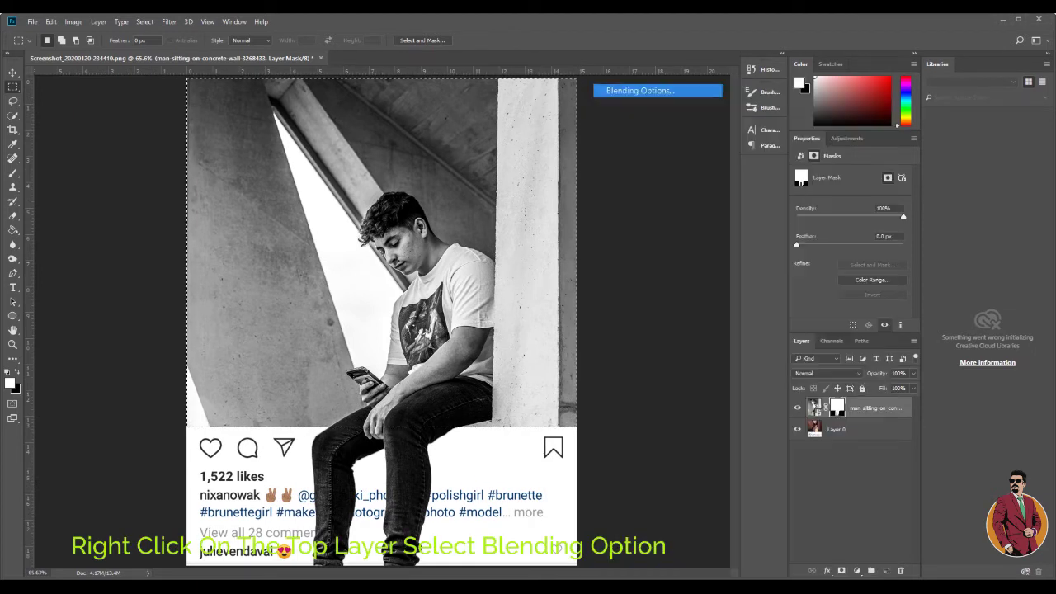
click(571, 338)
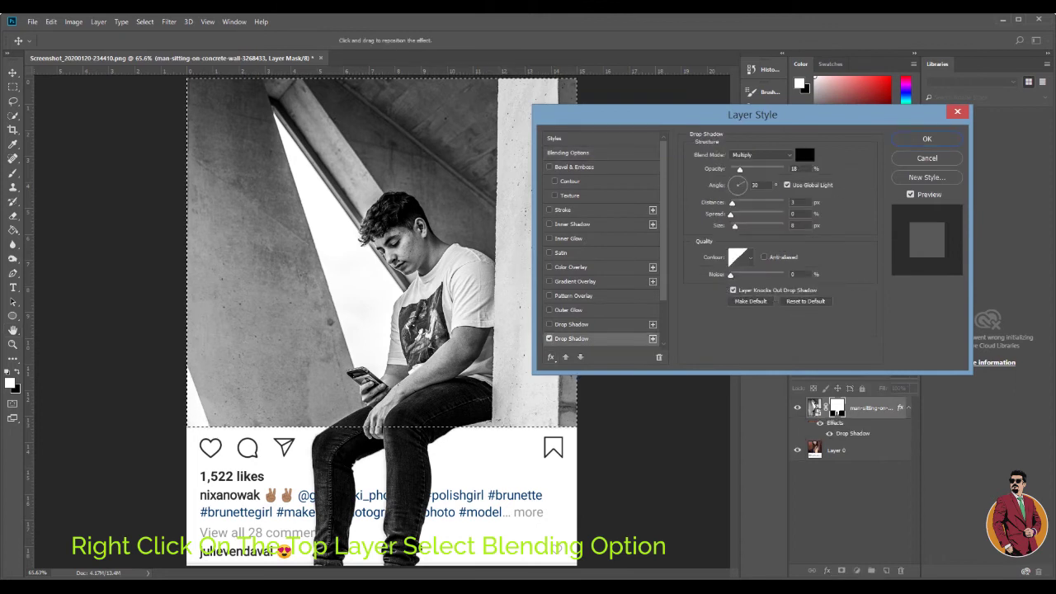
click(761, 154)
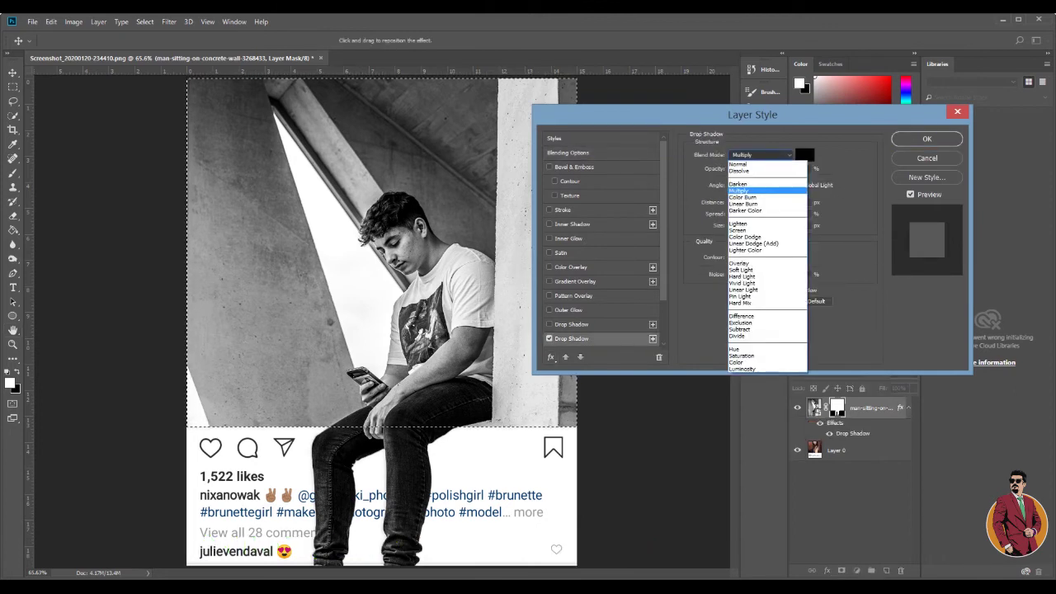
click(738, 191)
- Give the shadow 60% opacity, distance 5, size 20 and a 90° angle, then apply it
key(Tab)
text(60)
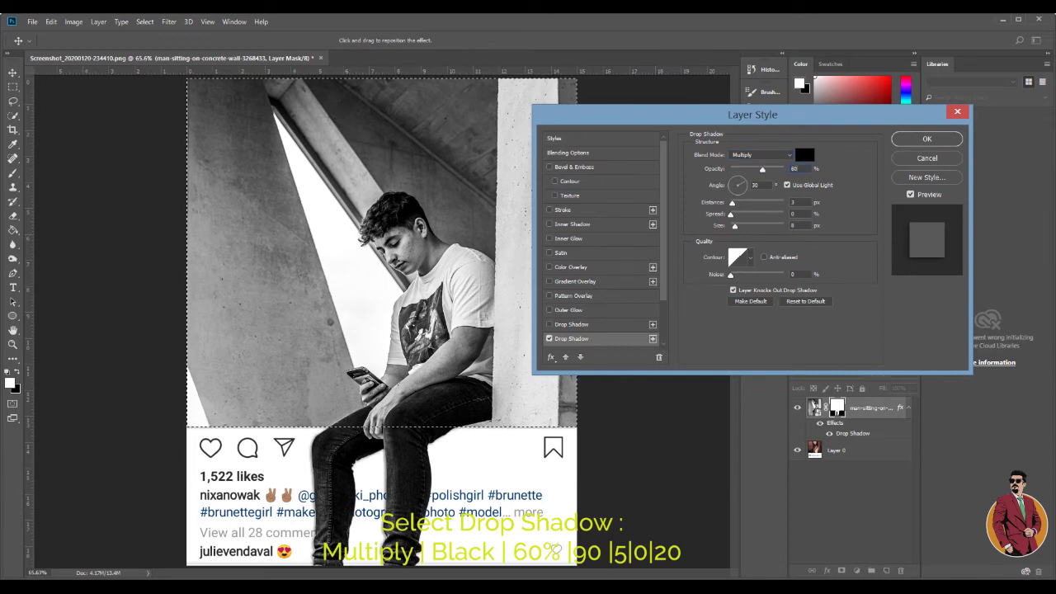
key(Tab)
key(Tab)
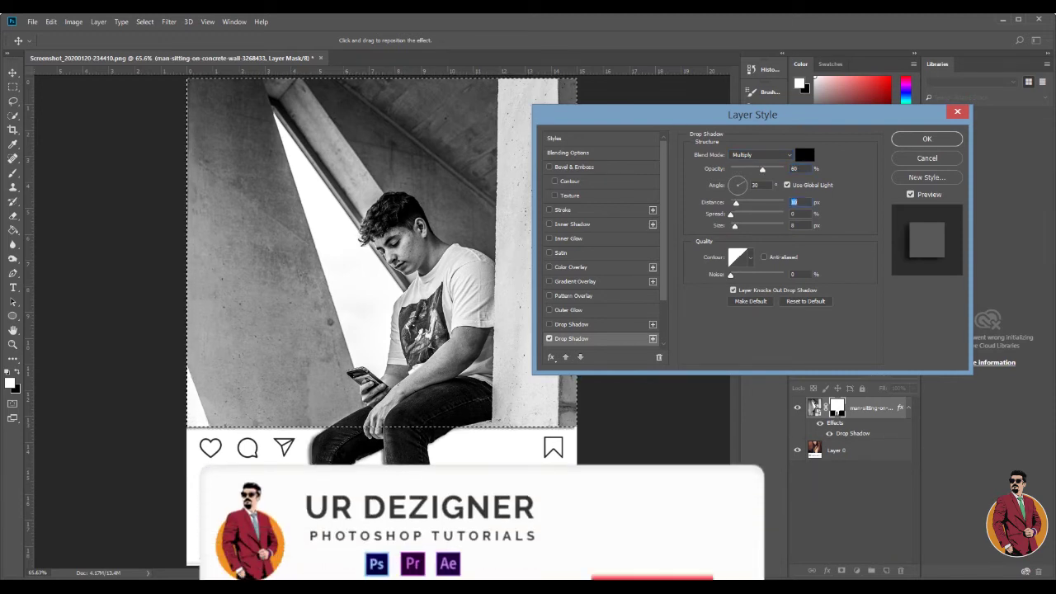
text(5)
key(Tab)
key(Tab)
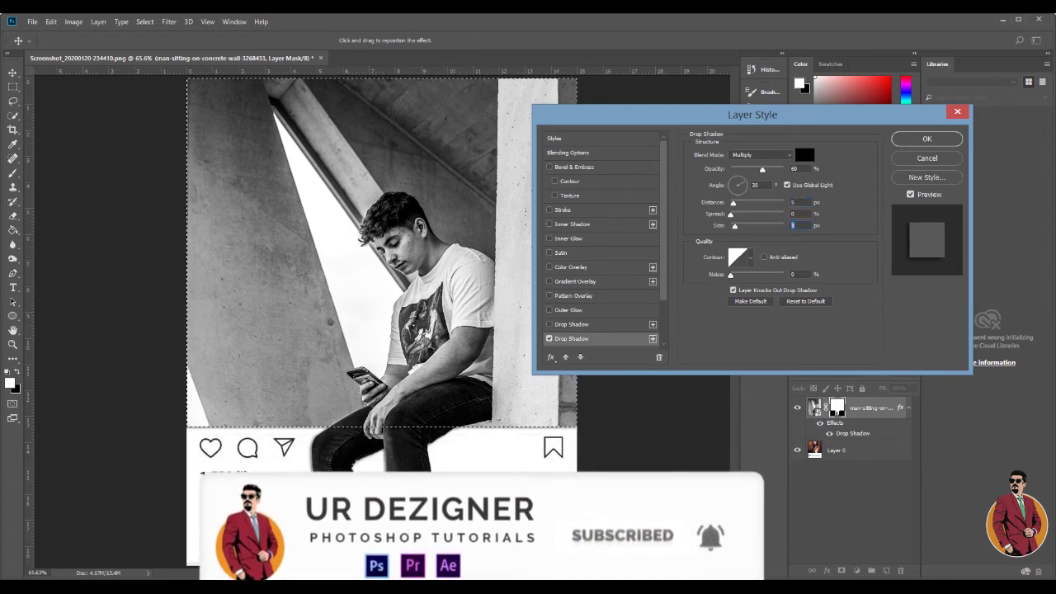
text(20)
key(shift+Tab)
key(shift+Tab)
key(shift+Tab)
text(90)
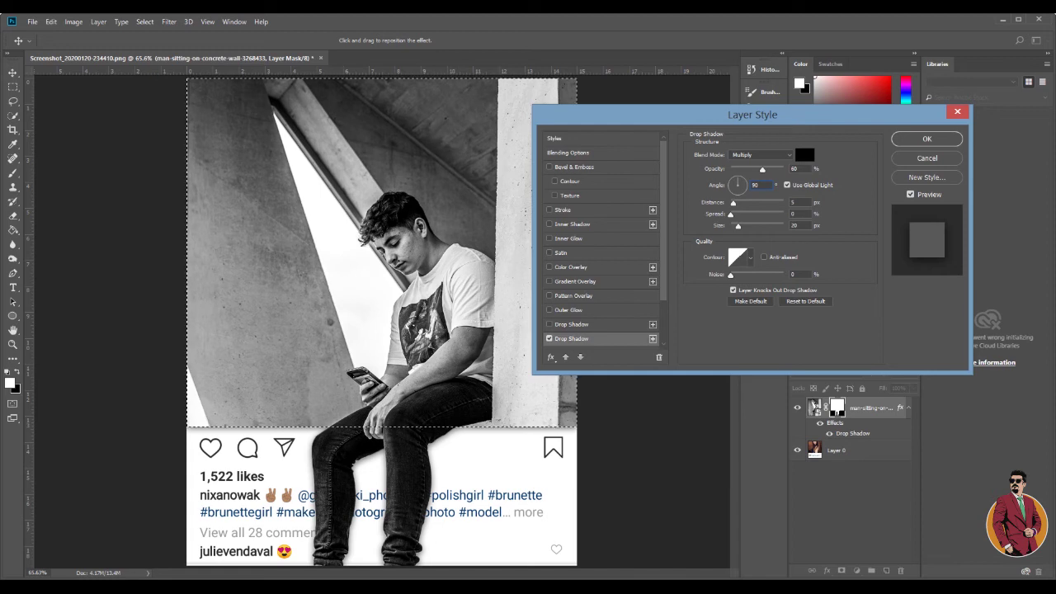
key(Tab)
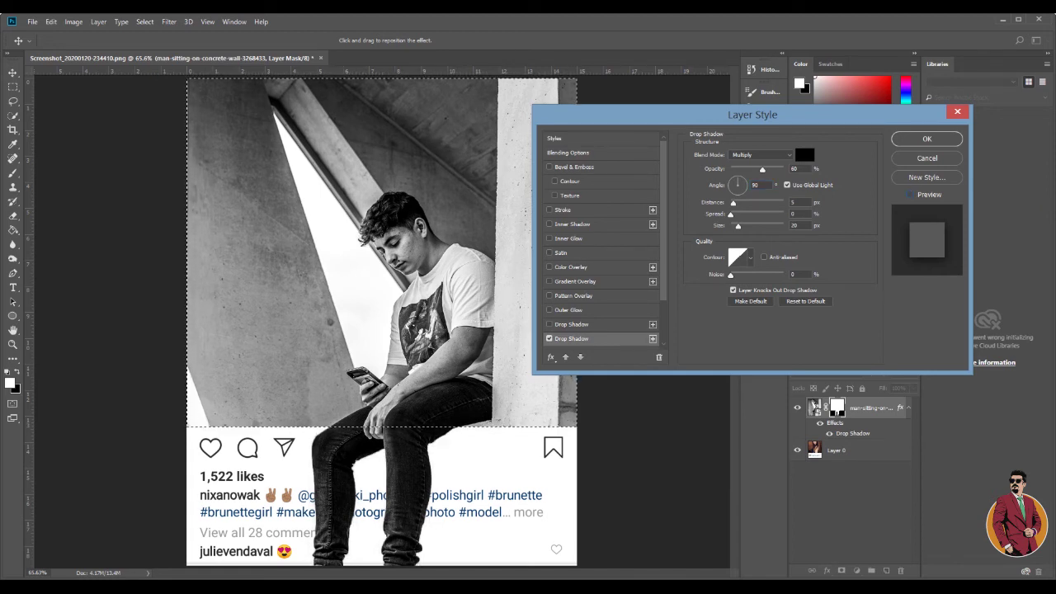
key(Return)
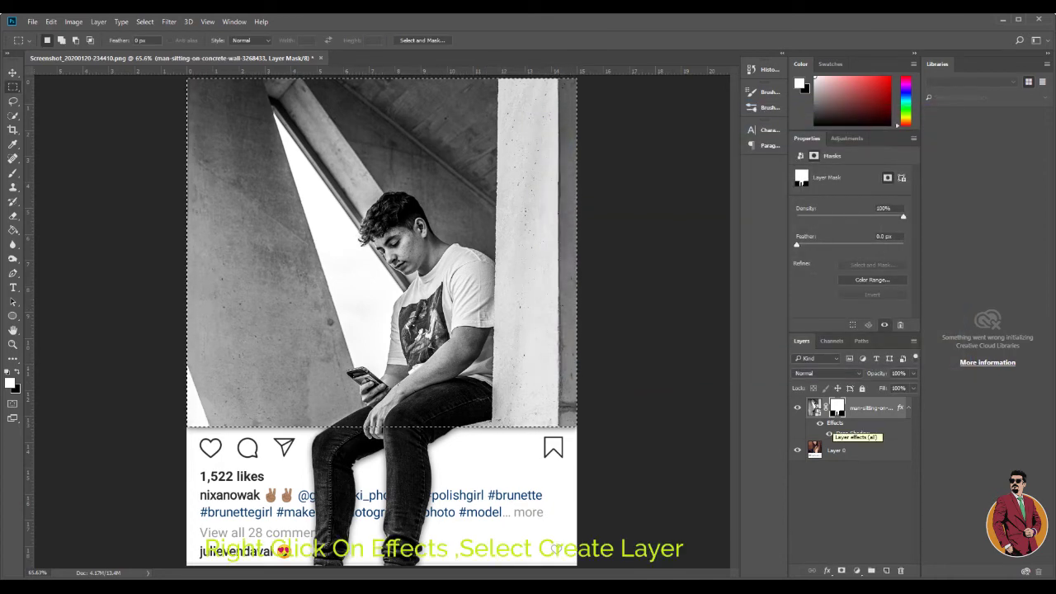
- Turn the drop shadow effect into its own layer, suppressing the warning, and deselect
right_click(835, 423)
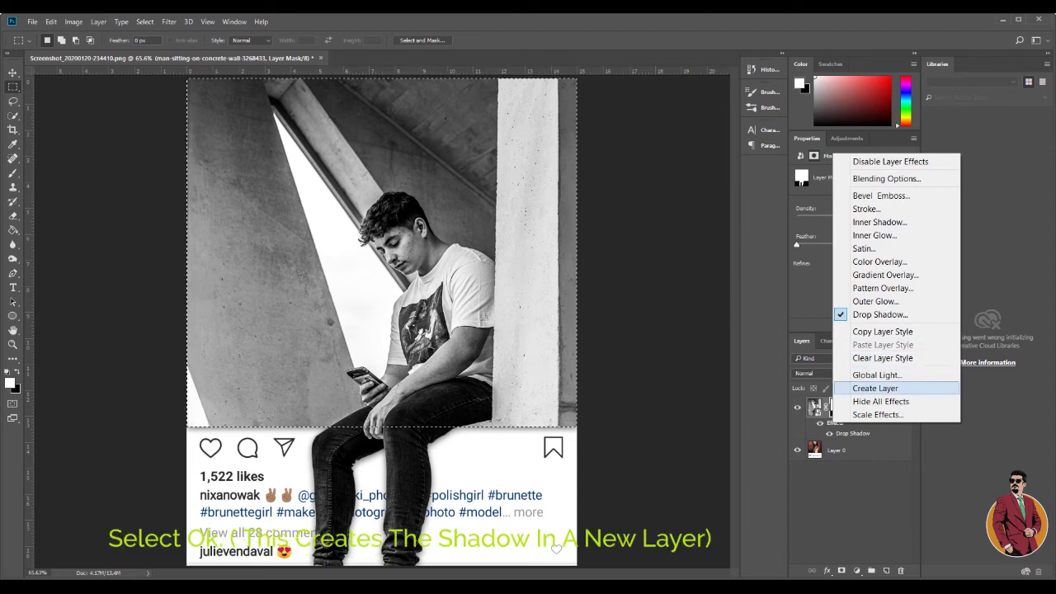
click(874, 387)
click(420, 254)
key(Return)
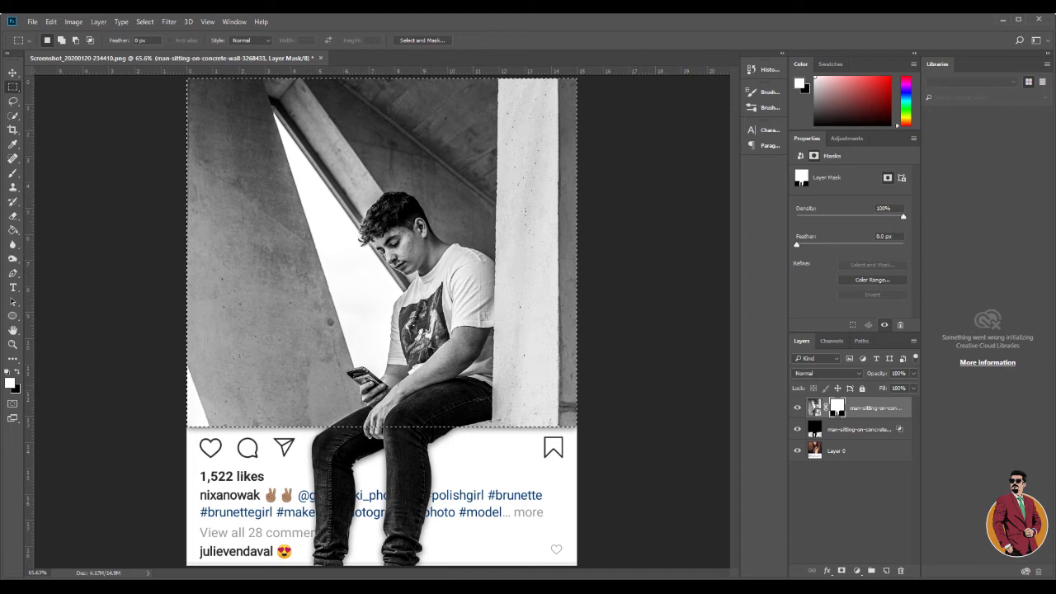
key(ctrl+d)
- Add a mask to the shadow layer and set up a large, fully soft brush
click(858, 428)
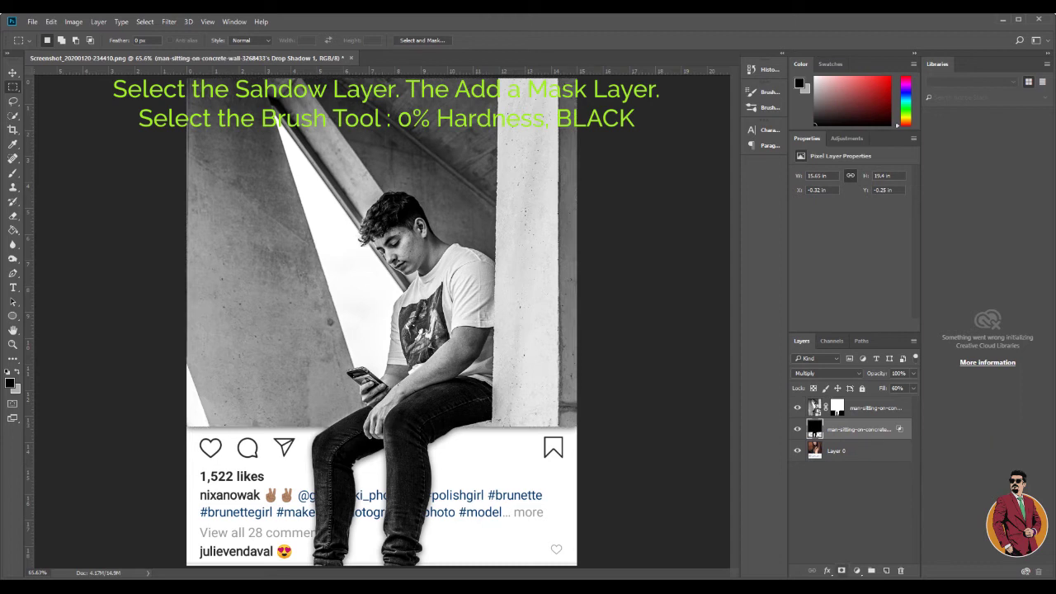
click(842, 570)
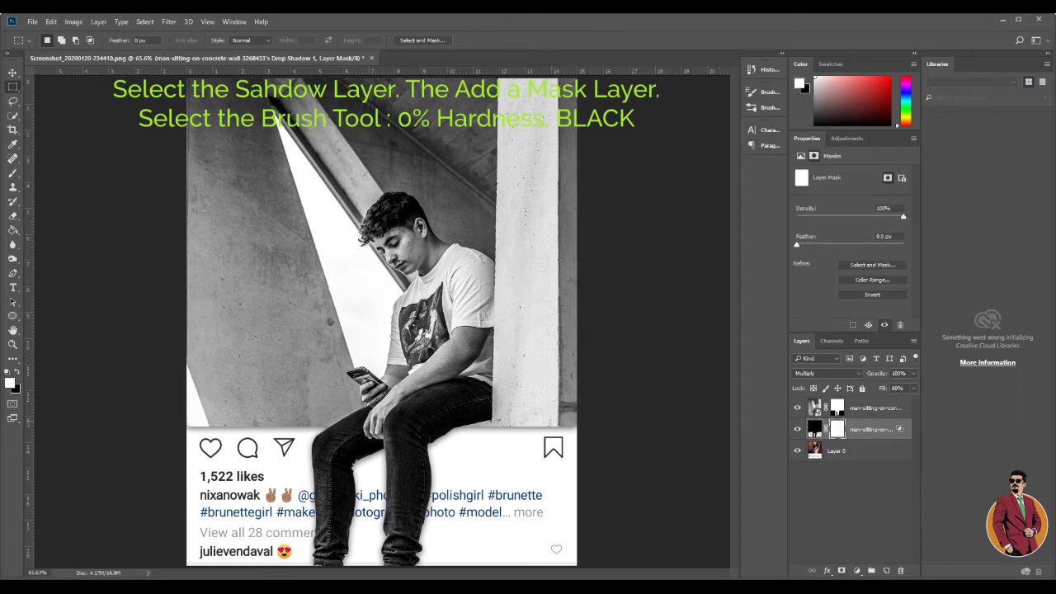
key(b)
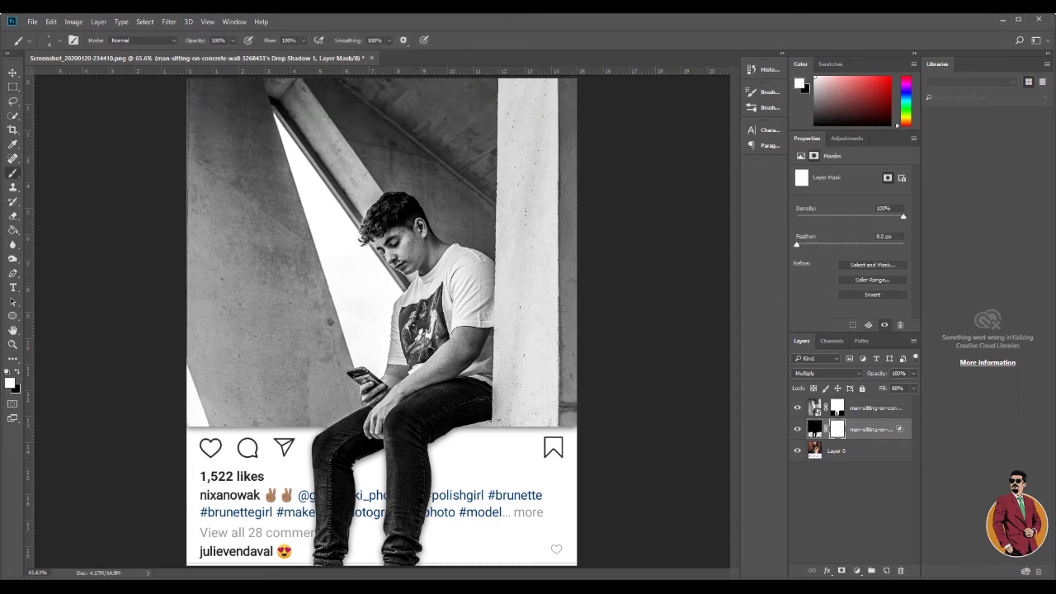
click(31, 40)
drag(64, 76, 117, 76)
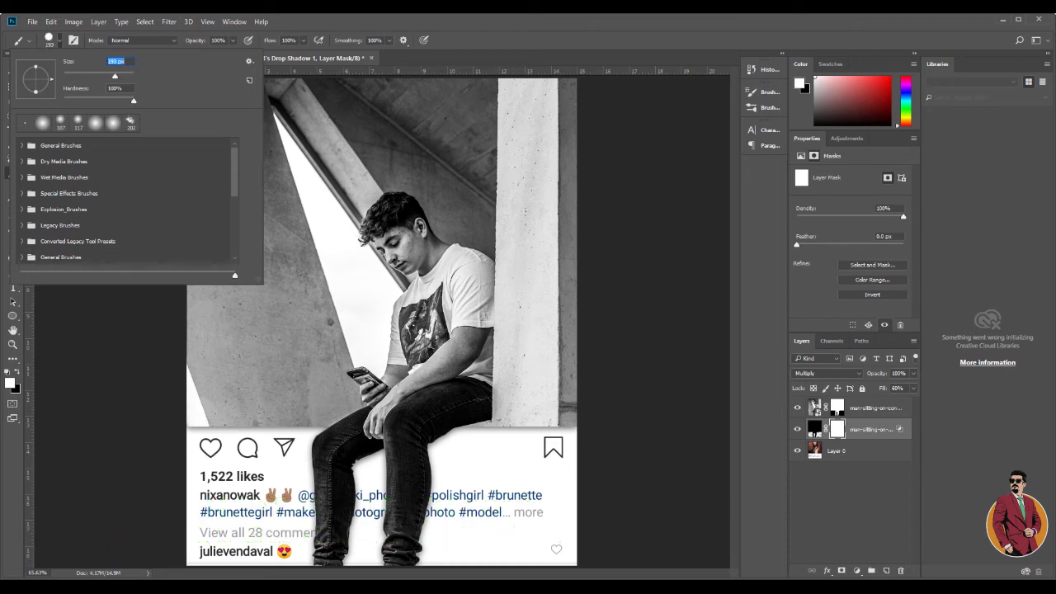
drag(115, 76, 101, 76)
click(42, 123)
key(Tab)
key(Return)
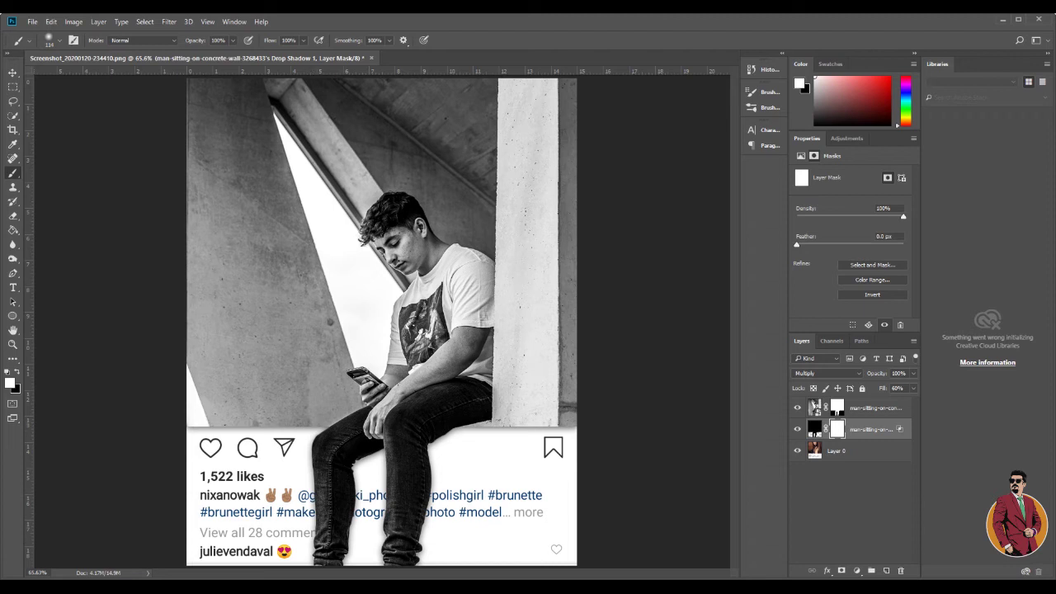
- Paint black along the photo's lower edge to hide the shadow there
key(x)
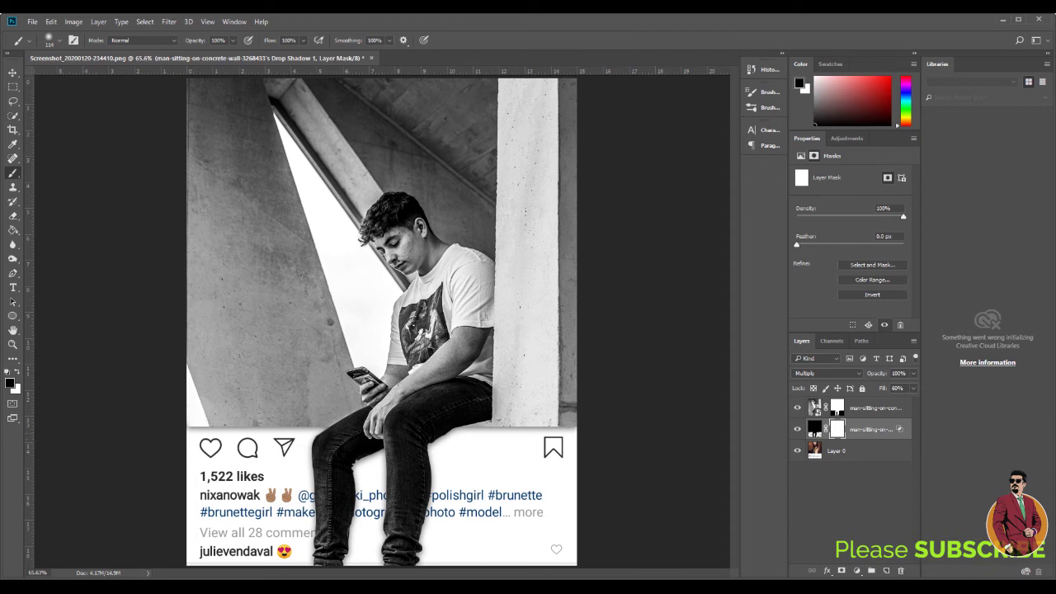
drag(188, 429, 326, 428)
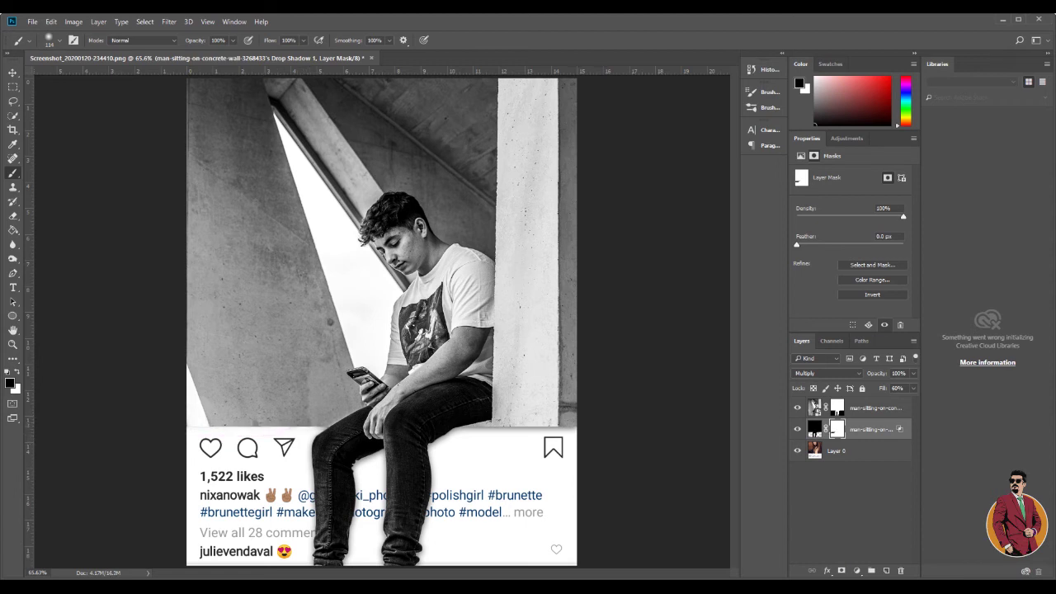
click(12, 344)
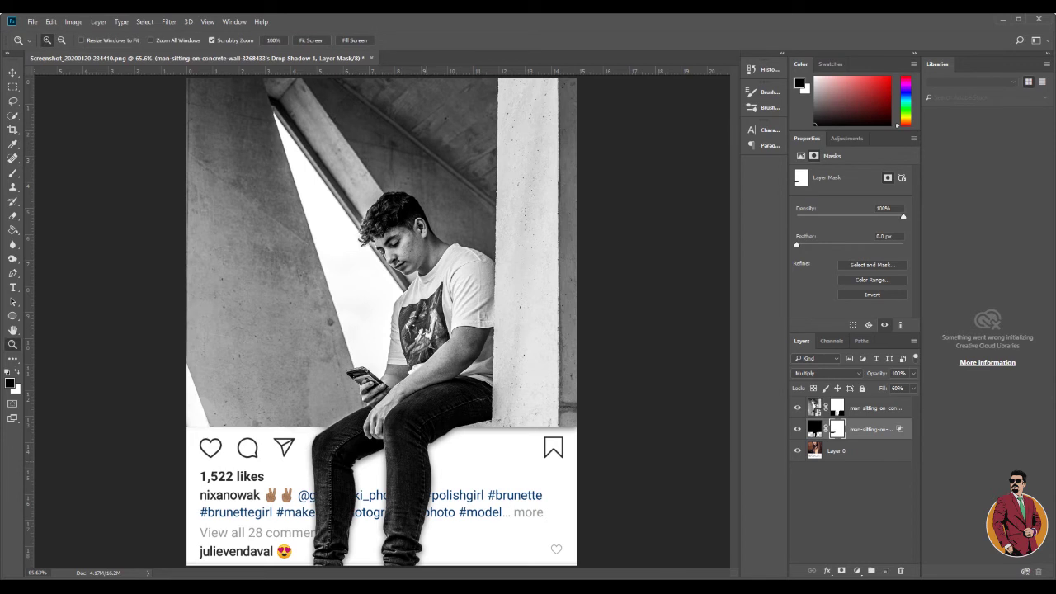
- Zoom in on the legs and paint out the grey band left of them with a 28 px brush
click(504, 442)
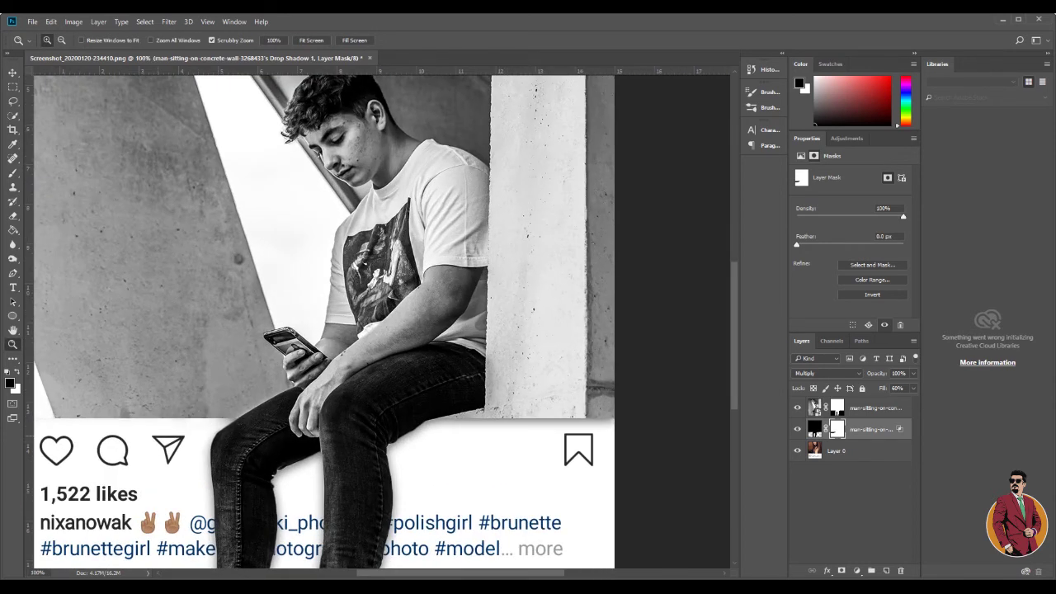
click(153, 438)
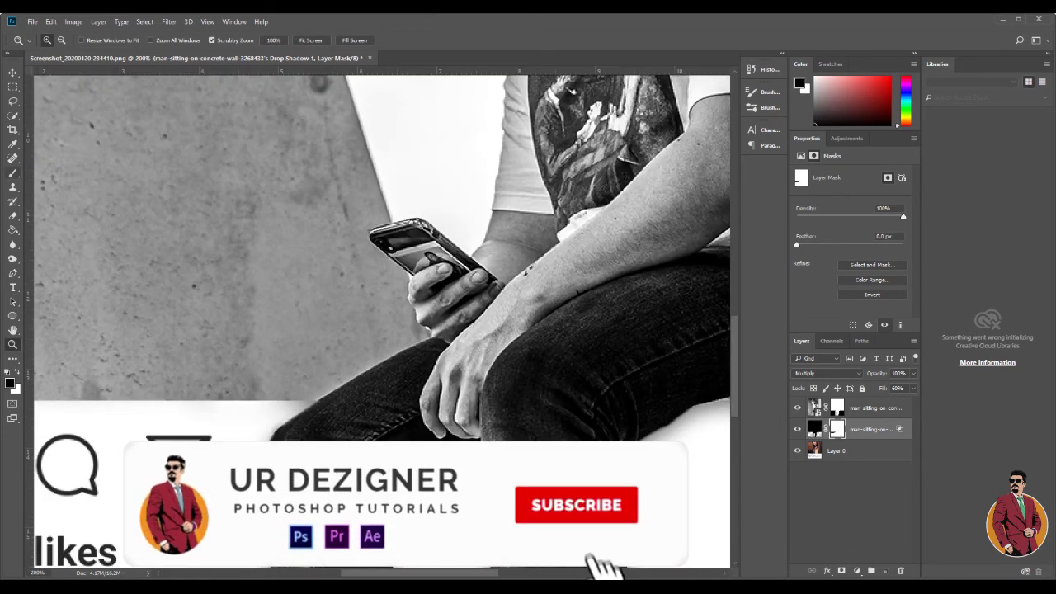
key(b)
click(49, 40)
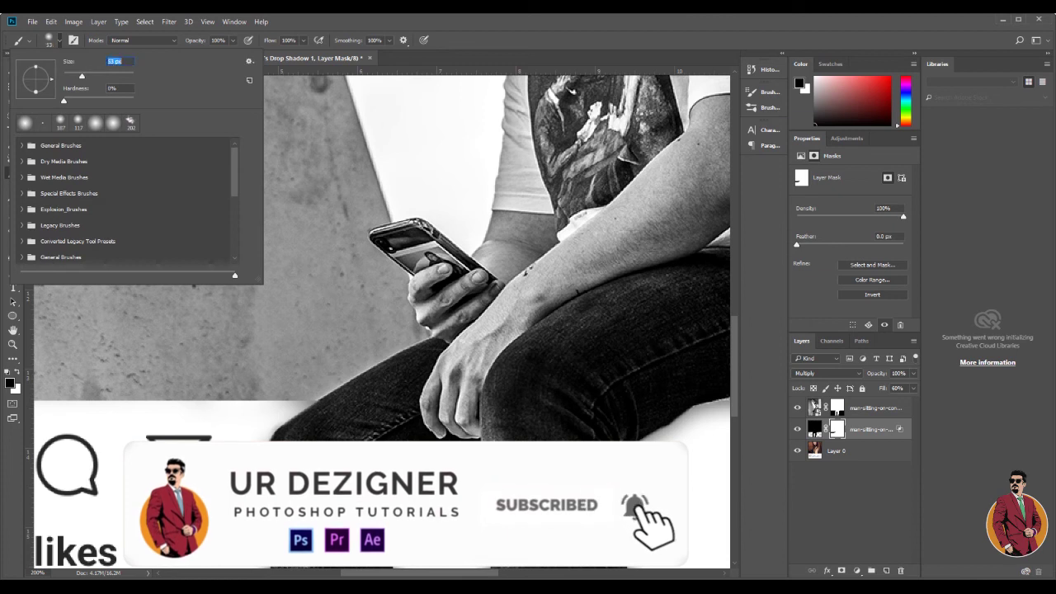
key(Down)
key(Down)
key(Down)
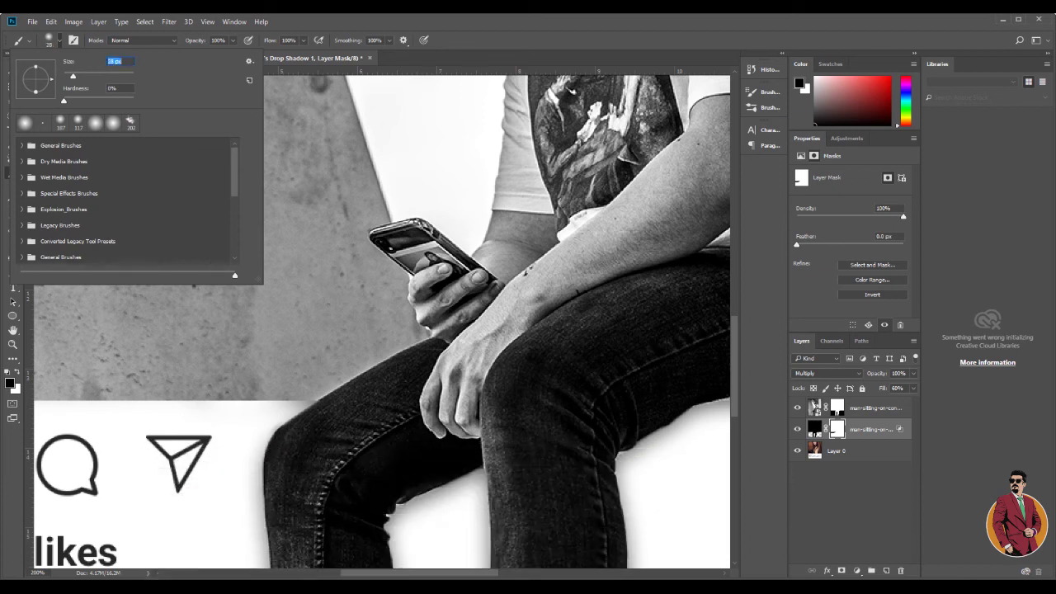
key(Return)
drag(308, 404, 25, 403)
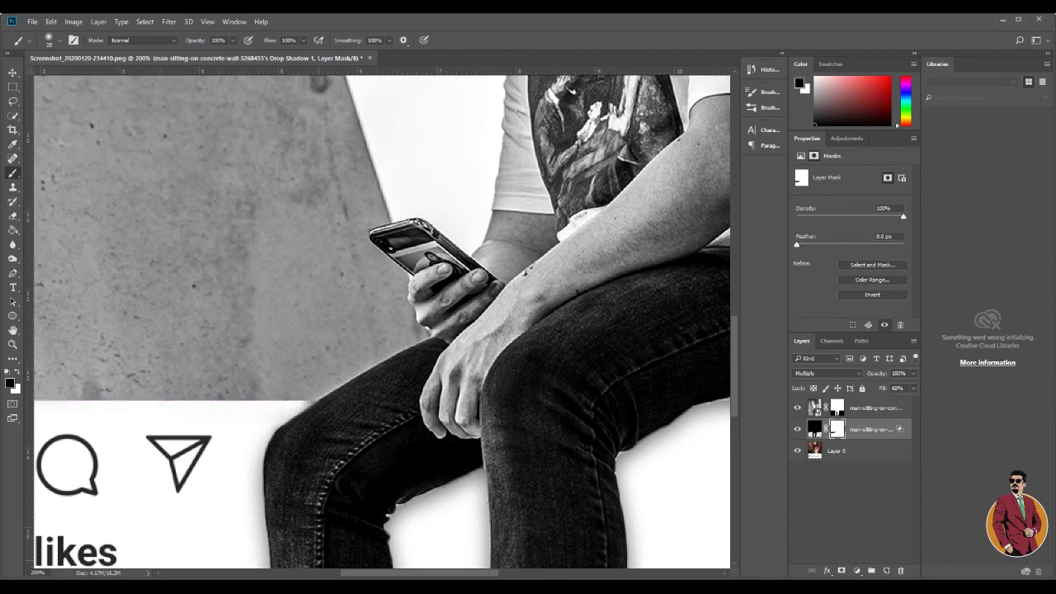
scroll(381, 321, left, 1)
scroll(381, 322, left, 7)
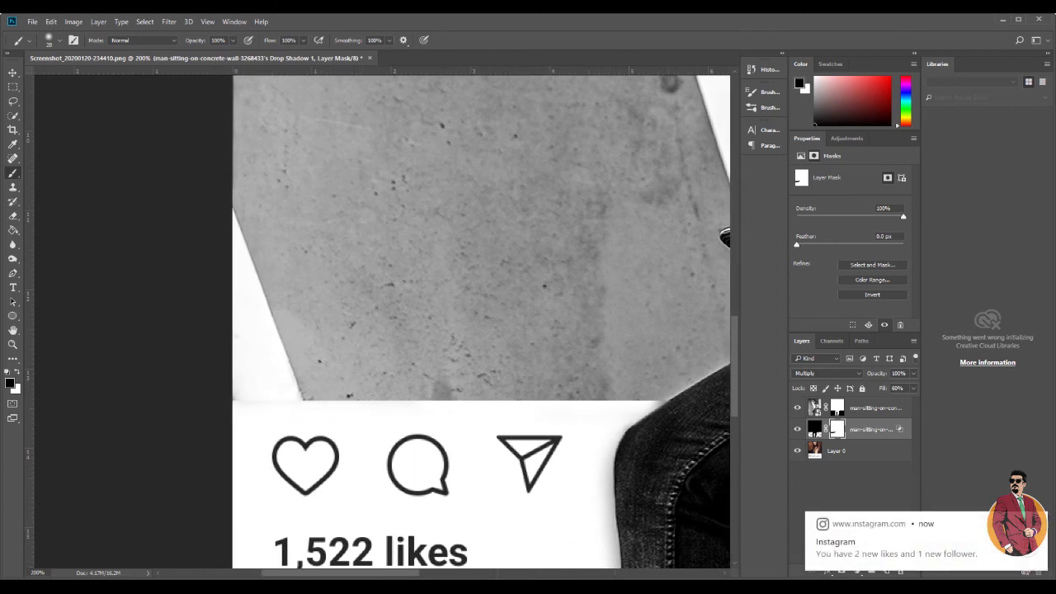
scroll(381, 321, right, 1)
scroll(382, 321, right, 6)
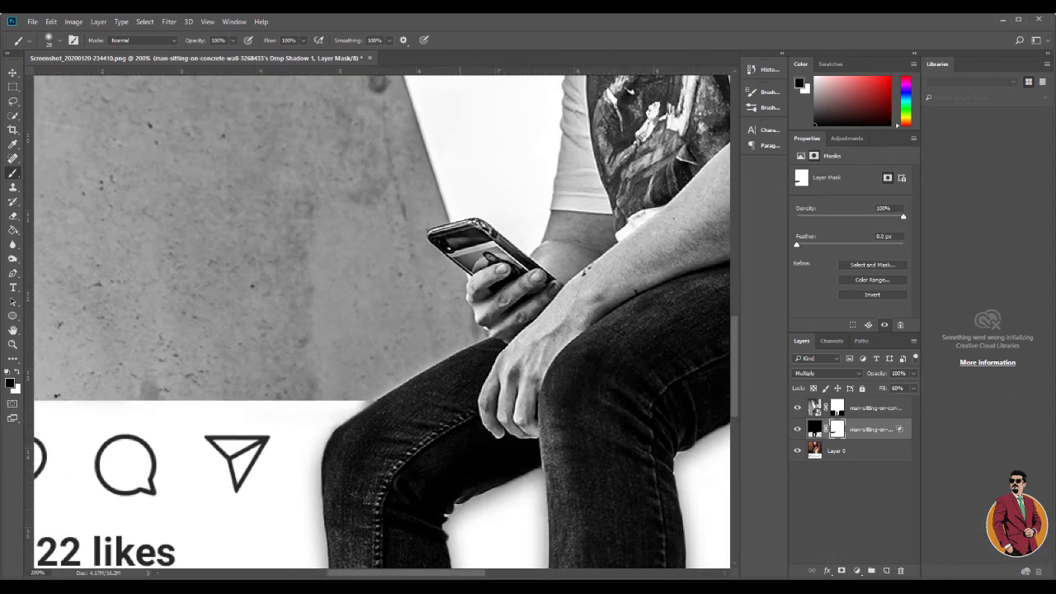
- With a 14 px brush, remove the shadow right of the legs near the wall
click(53, 40)
drag(72, 76, 68, 76)
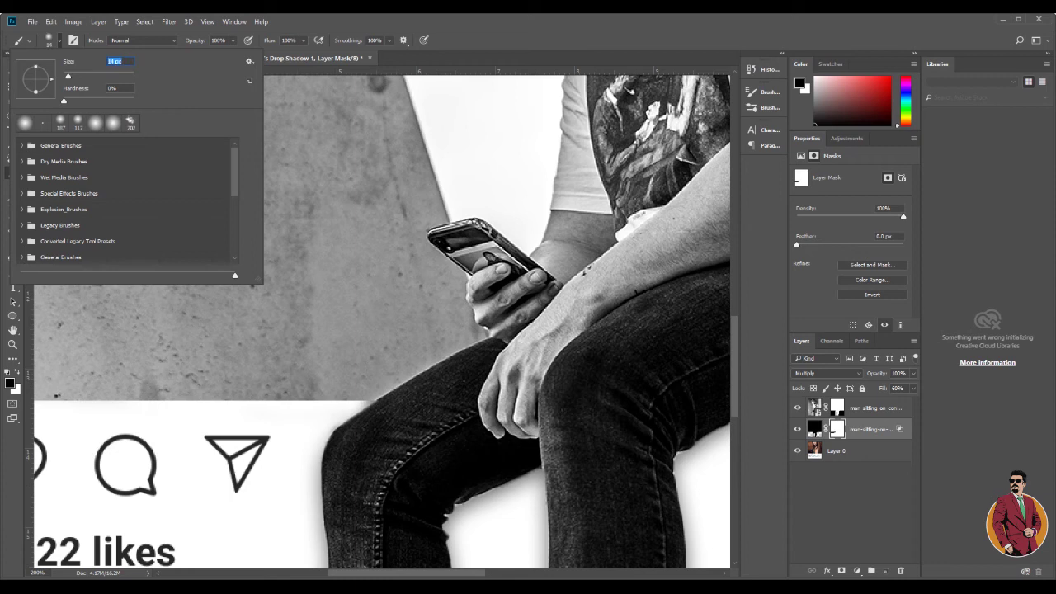
key(Return)
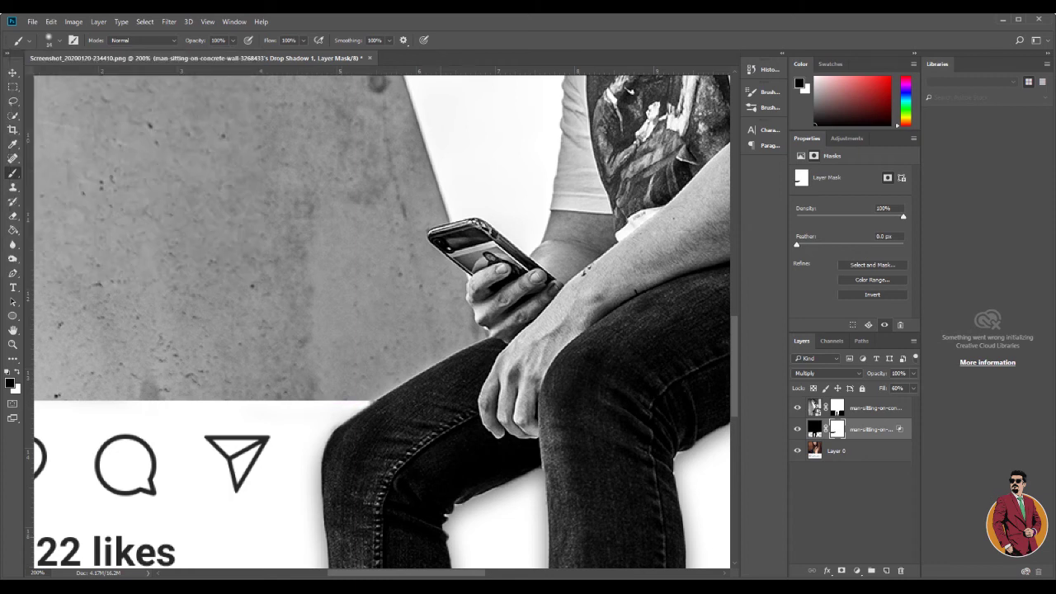
scroll(382, 321, right, 5)
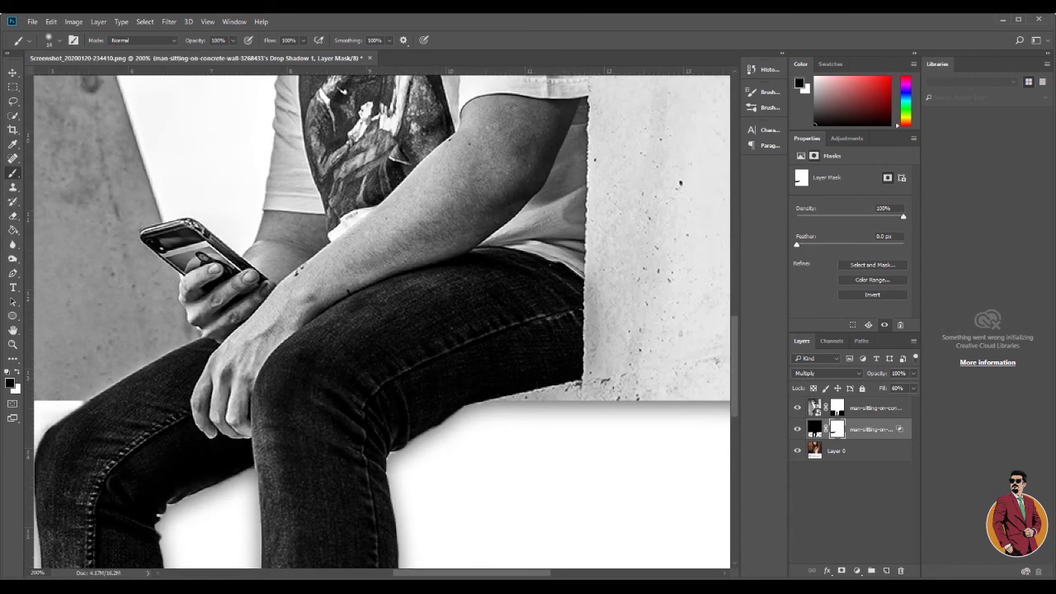
scroll(382, 321, right, 5)
drag(572, 406, 239, 408)
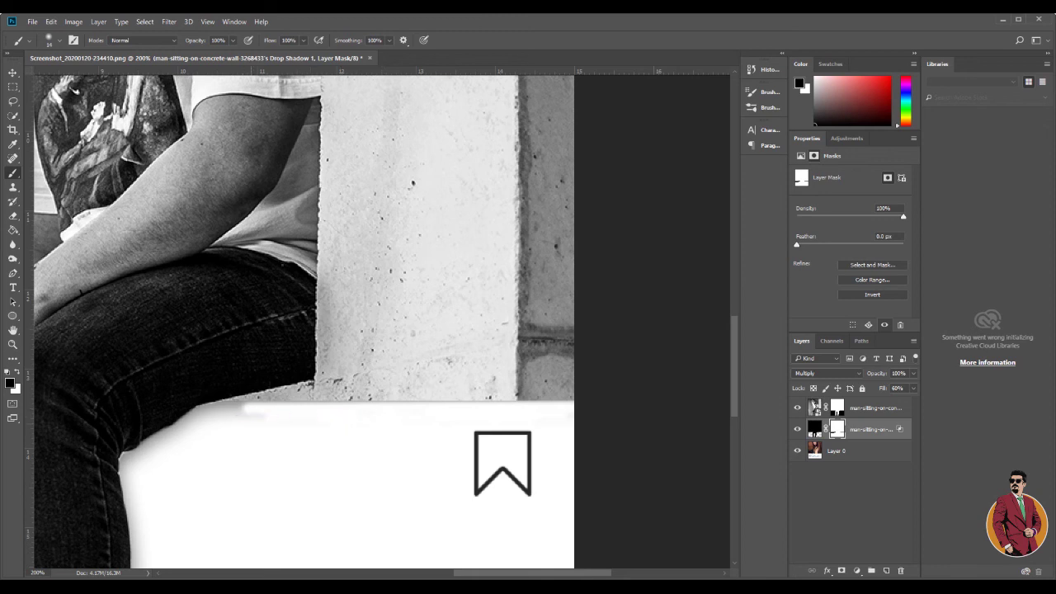
- With a 55 px brush, clear the remaining shadow below the ledge and along the caption edge
click(53, 40)
text(55)
key(Return)
drag(238, 406, 201, 410)
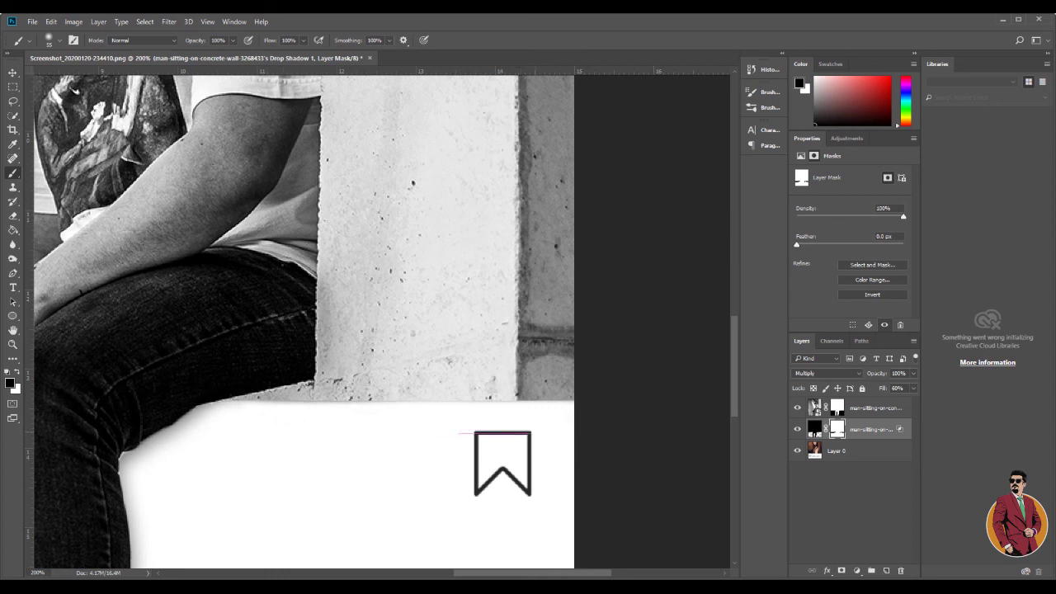
drag(509, 423, 277, 425)
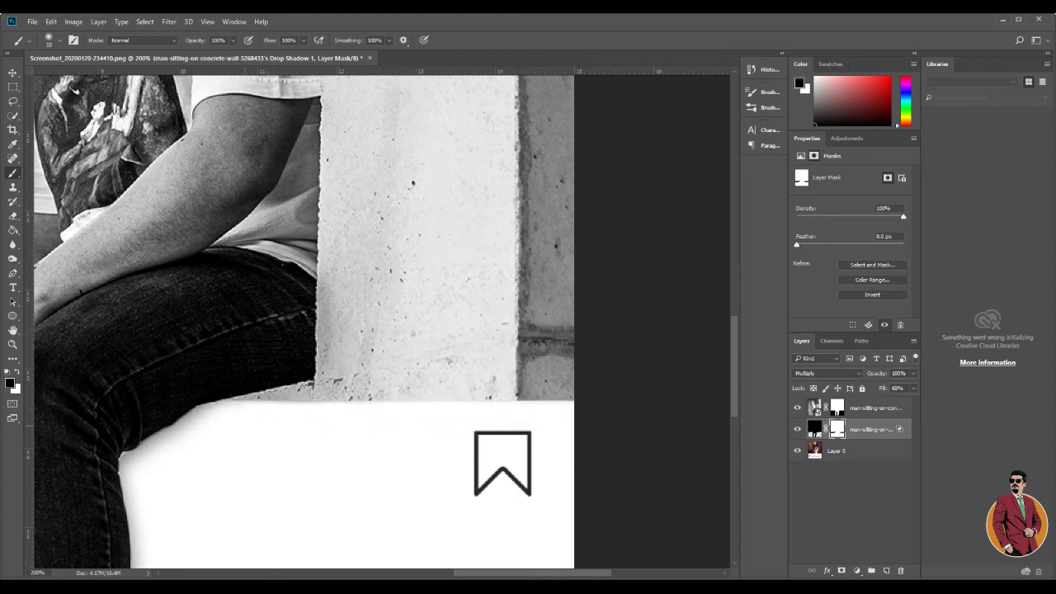
click(13, 343)
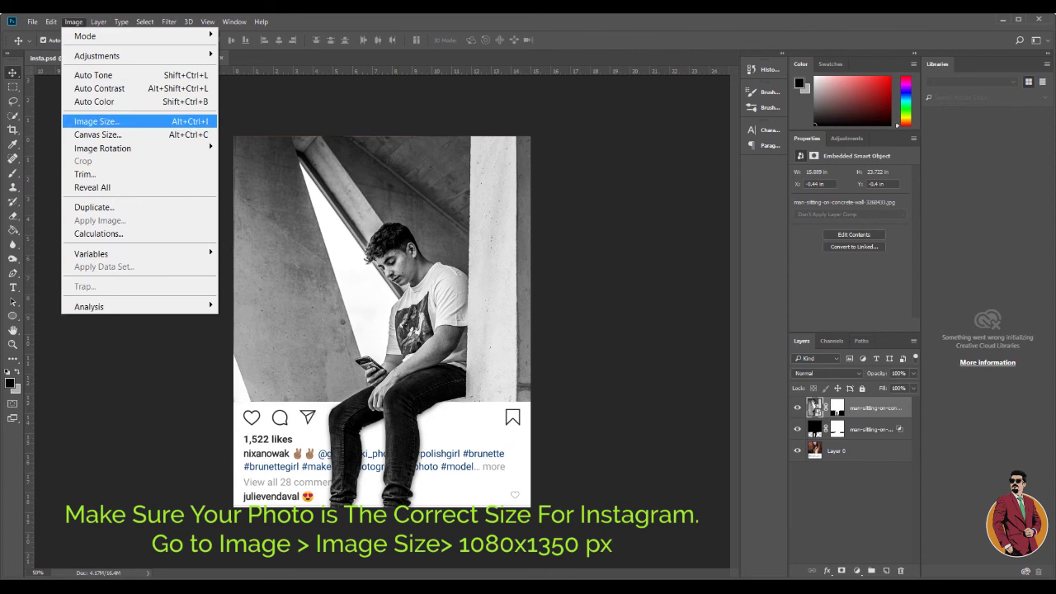
- Confirm in Image Size that the post is 1080 × 1350 px
click(97, 122)
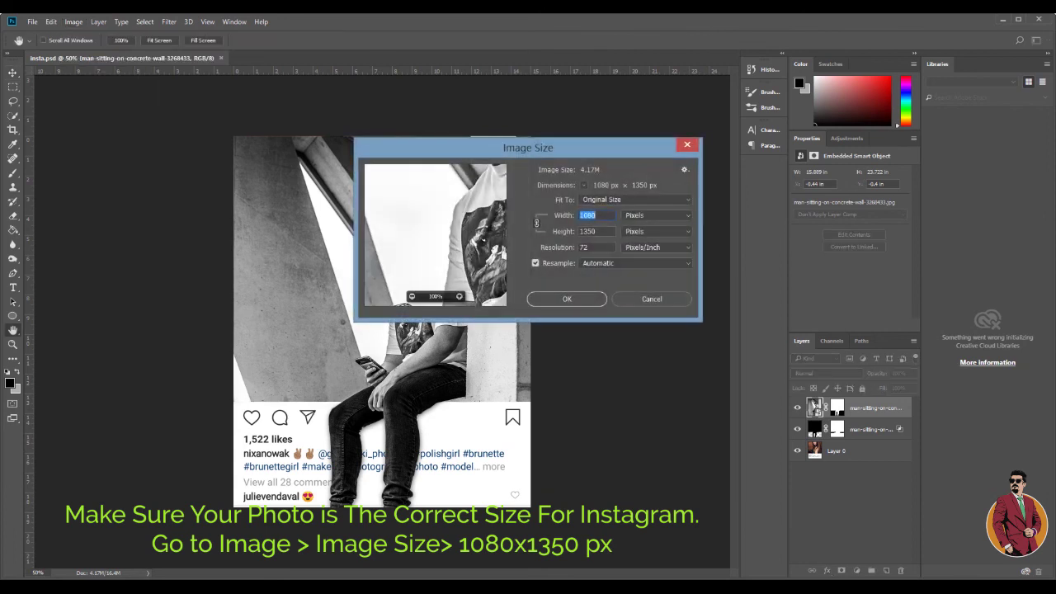
key(Tab)
key(Tab)
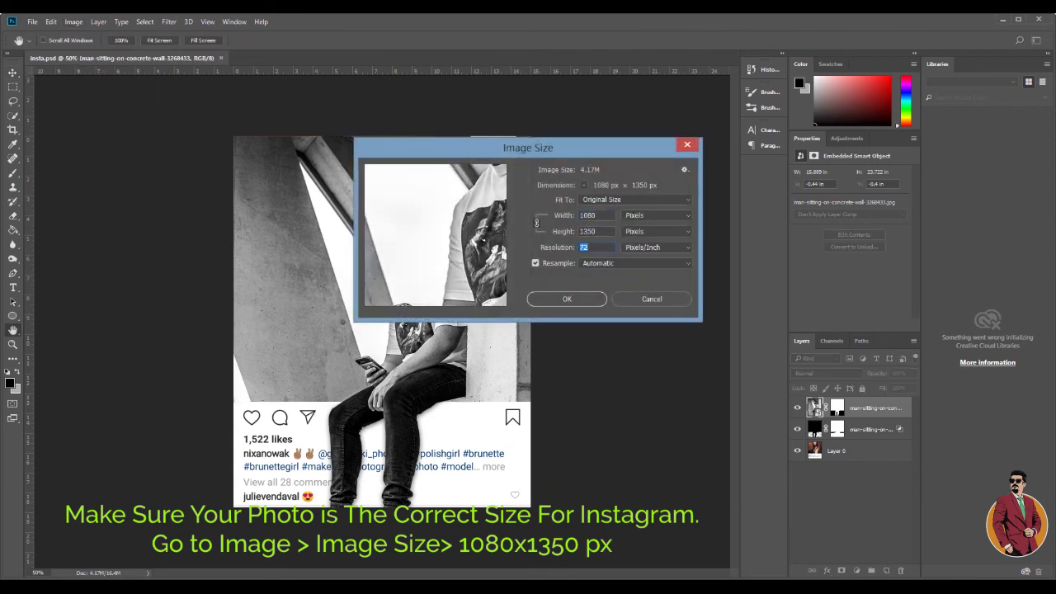
click(567, 299)
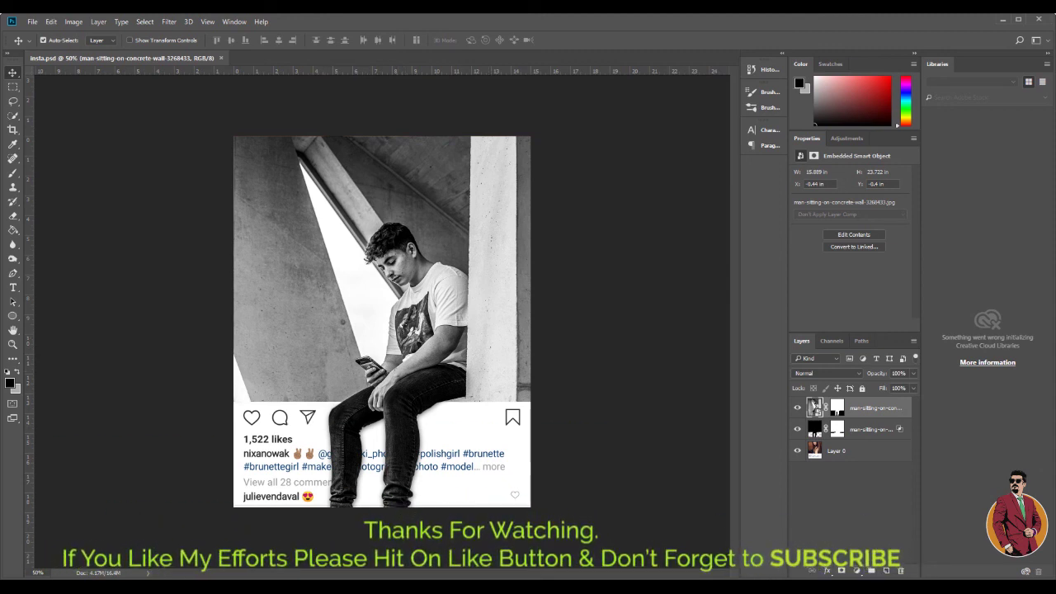
key(z)
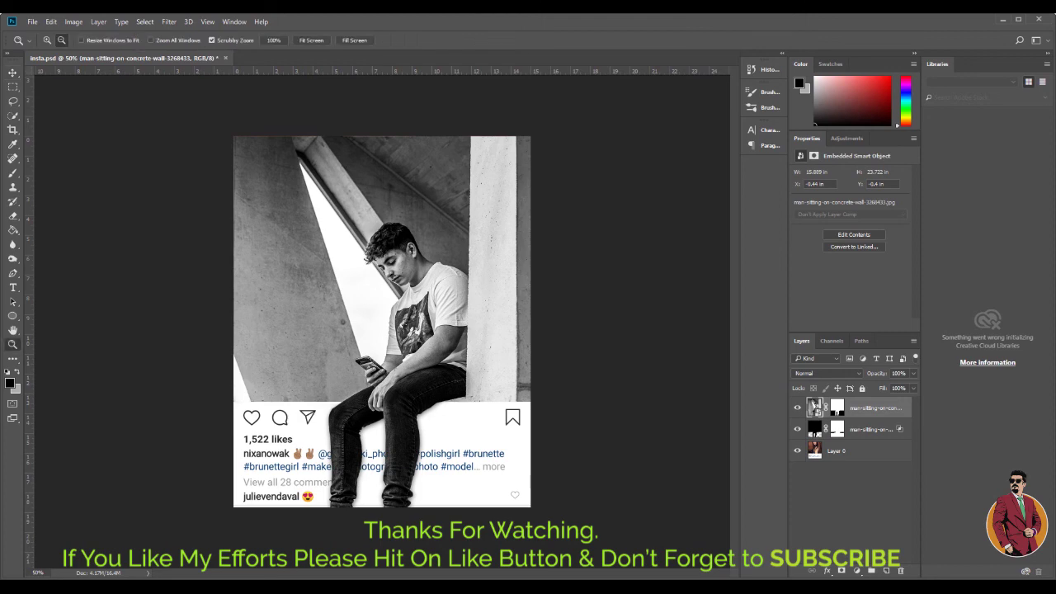
key(ctrl+minus)
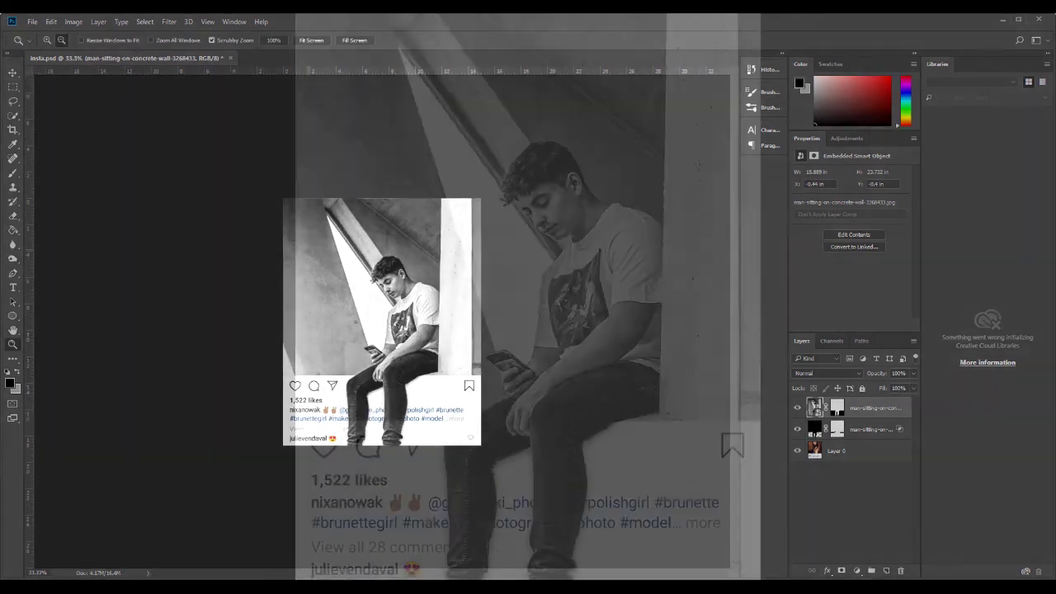